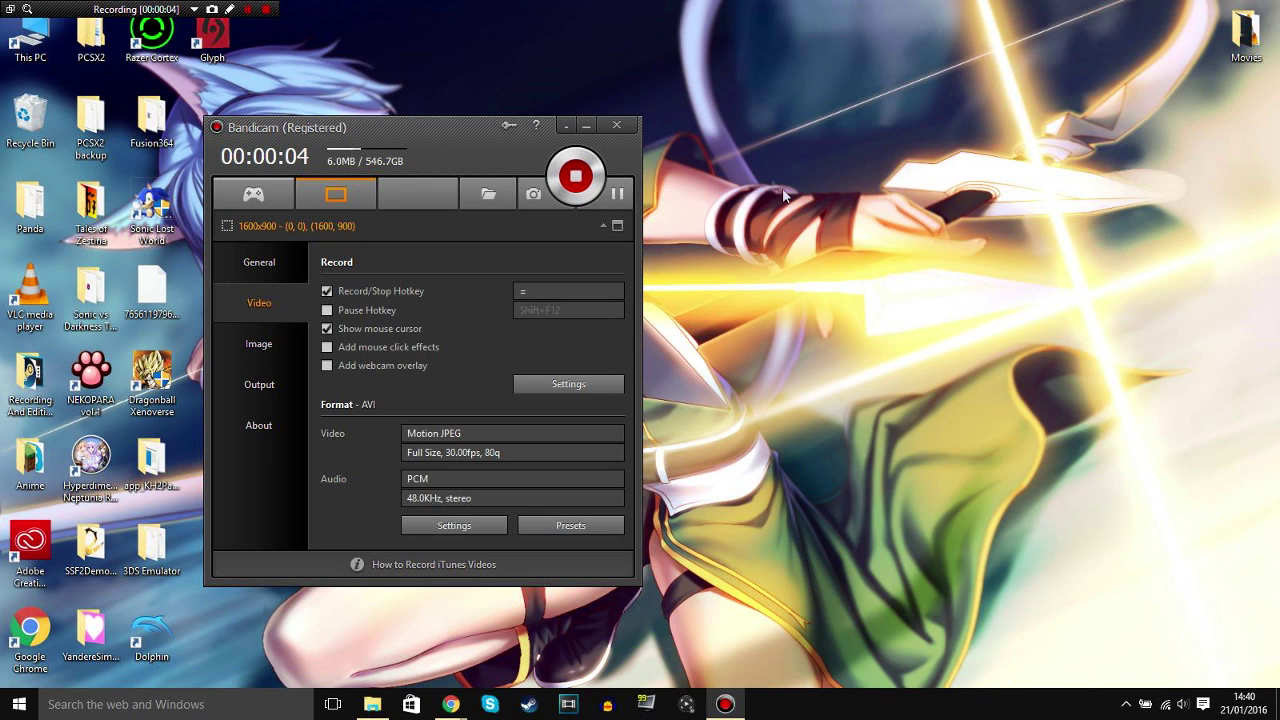
# Switch to the Emulator Zone page in Chrome, view the Visual Boy Advance download page, and minimize the browser
pyautogui.click(585, 126)
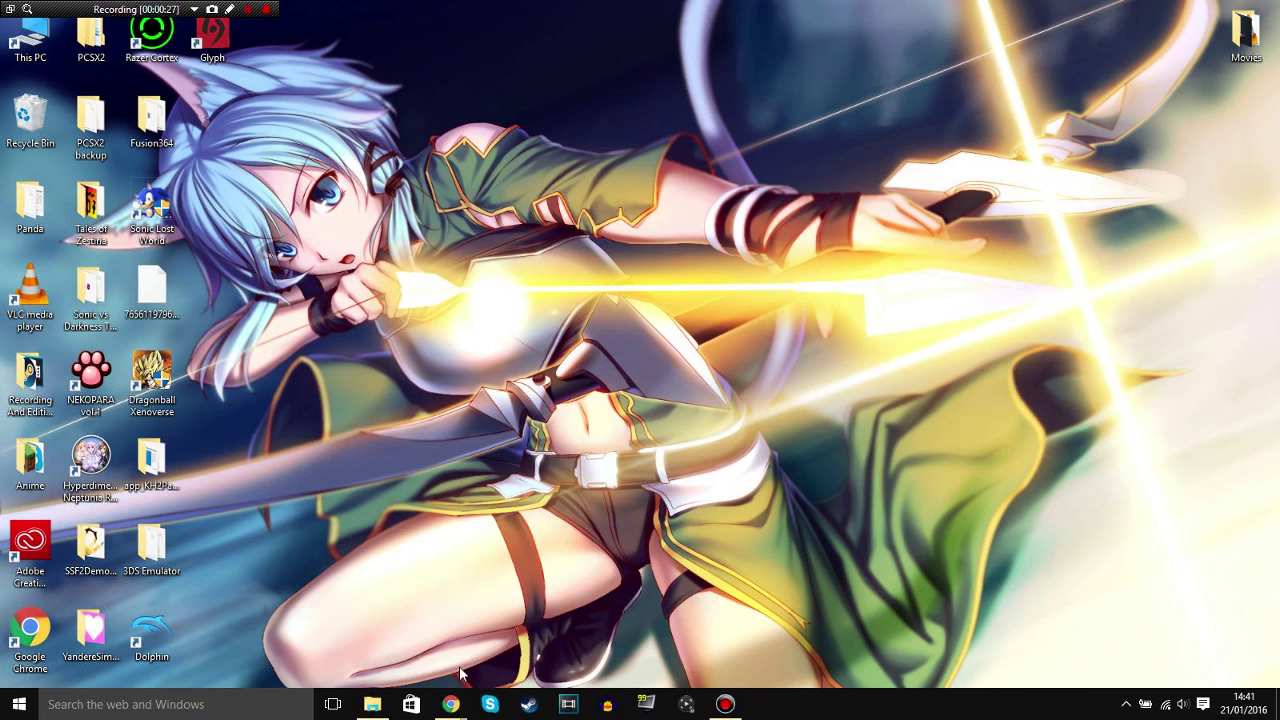
pyautogui.moveTo(451, 700)
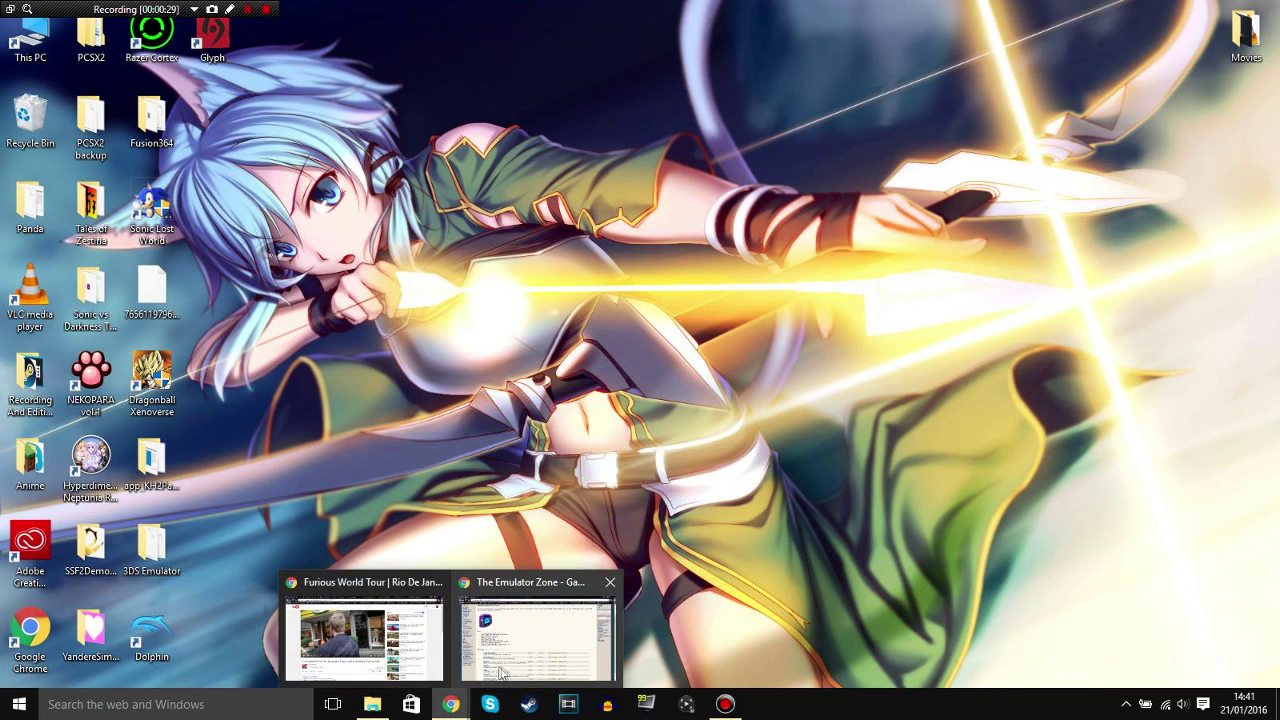
pyautogui.click(540, 630)
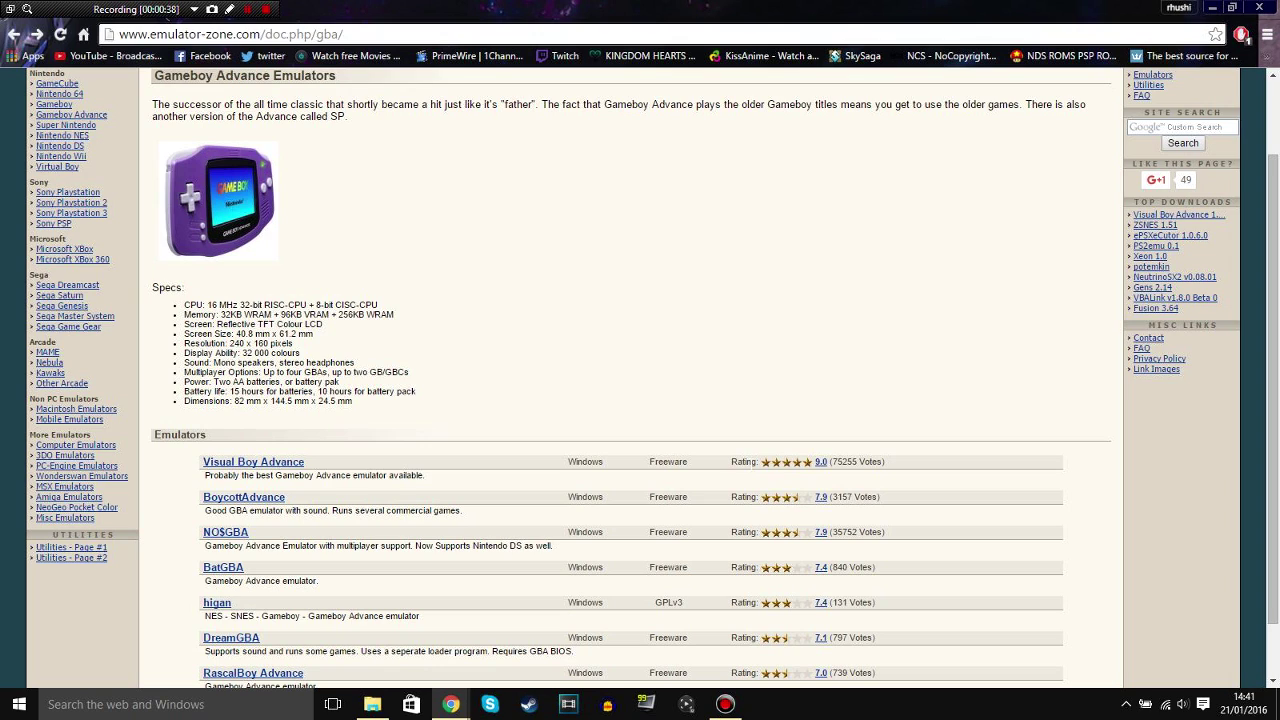
pyautogui.click(278, 462)
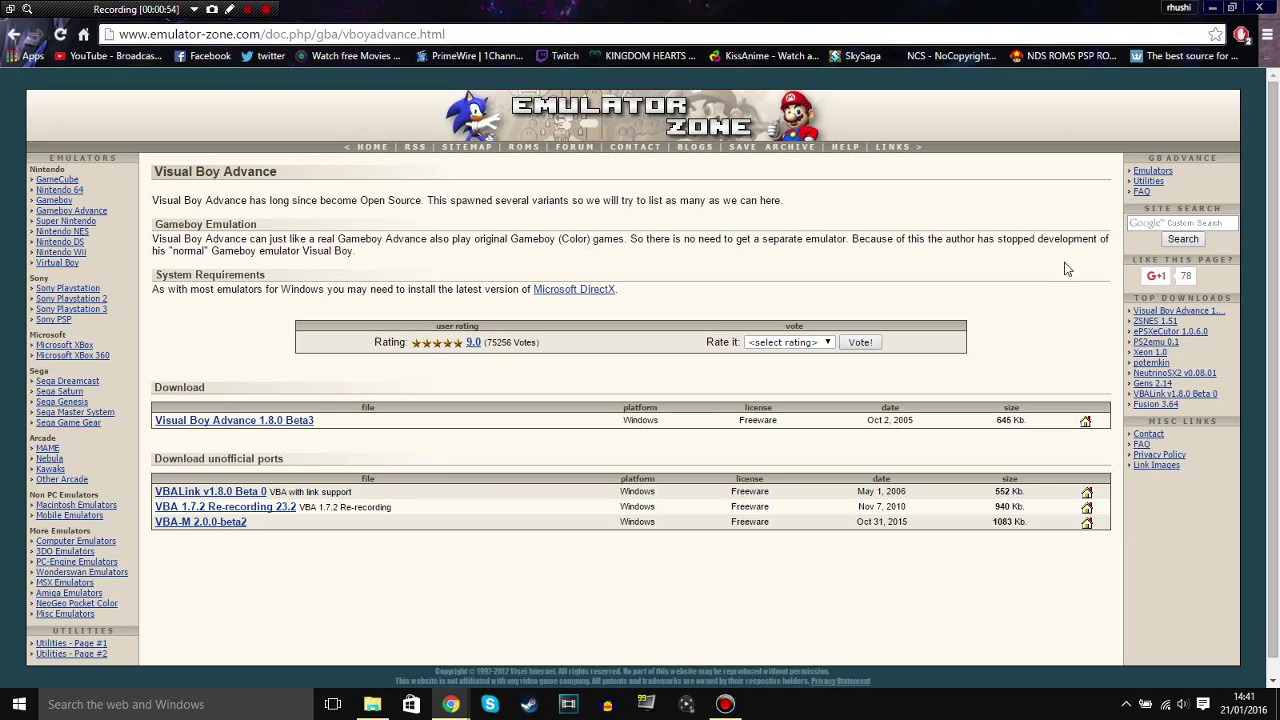
pyautogui.click(1213, 8)
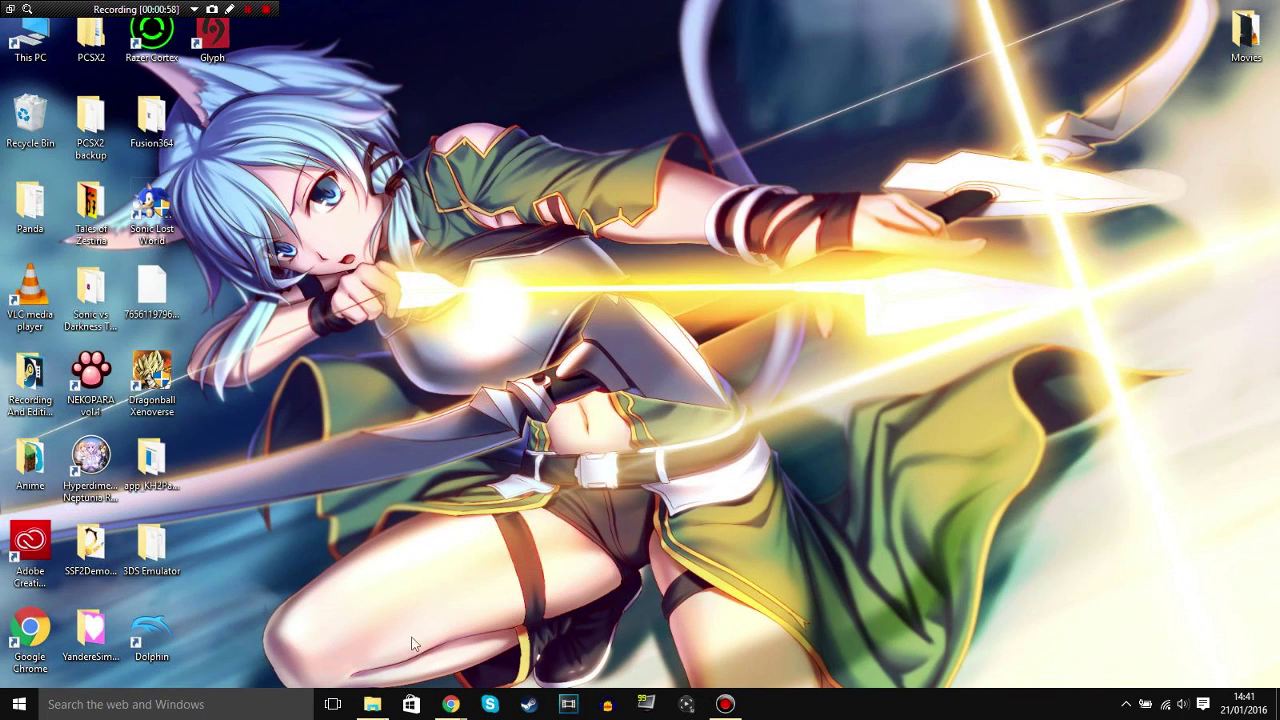
# Open VisualBoyAdvance-1.8.0-beta3.zip from the Downloads folder in WinRAR and dismiss the licence reminder
pyautogui.click(372, 704)
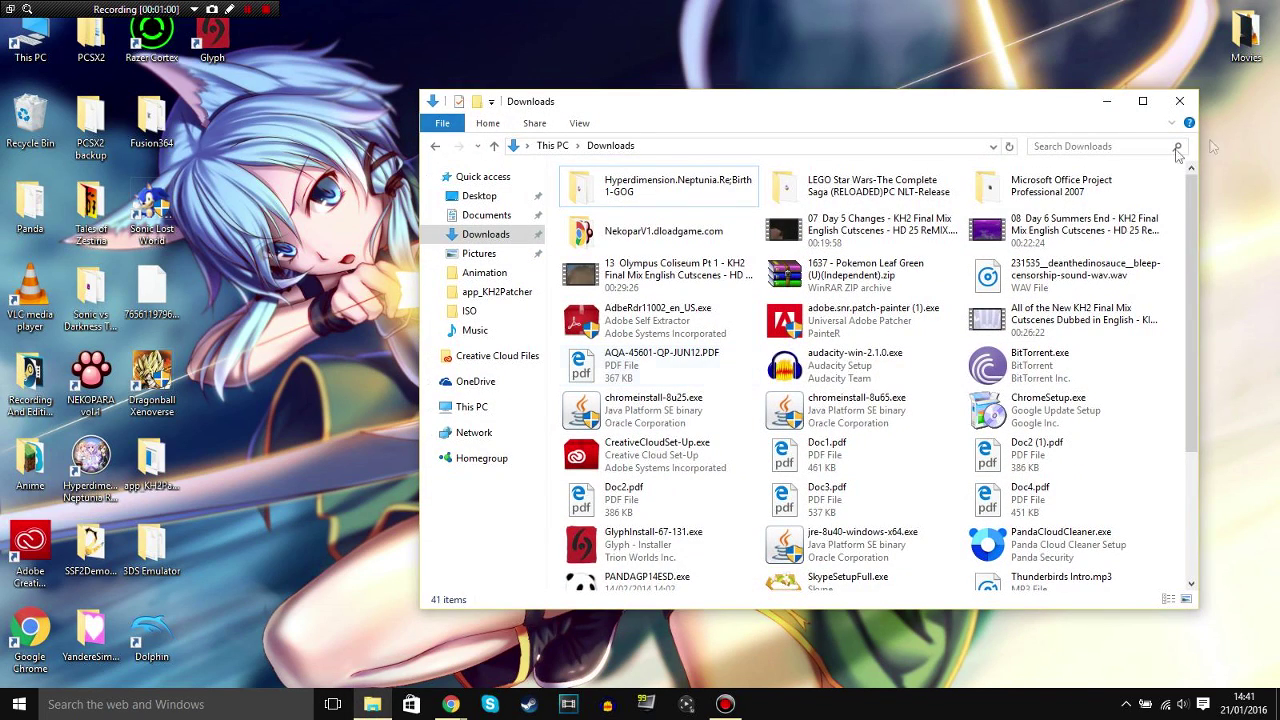
pyautogui.moveTo(1196, 216); pyautogui.dragTo(1172, 378)
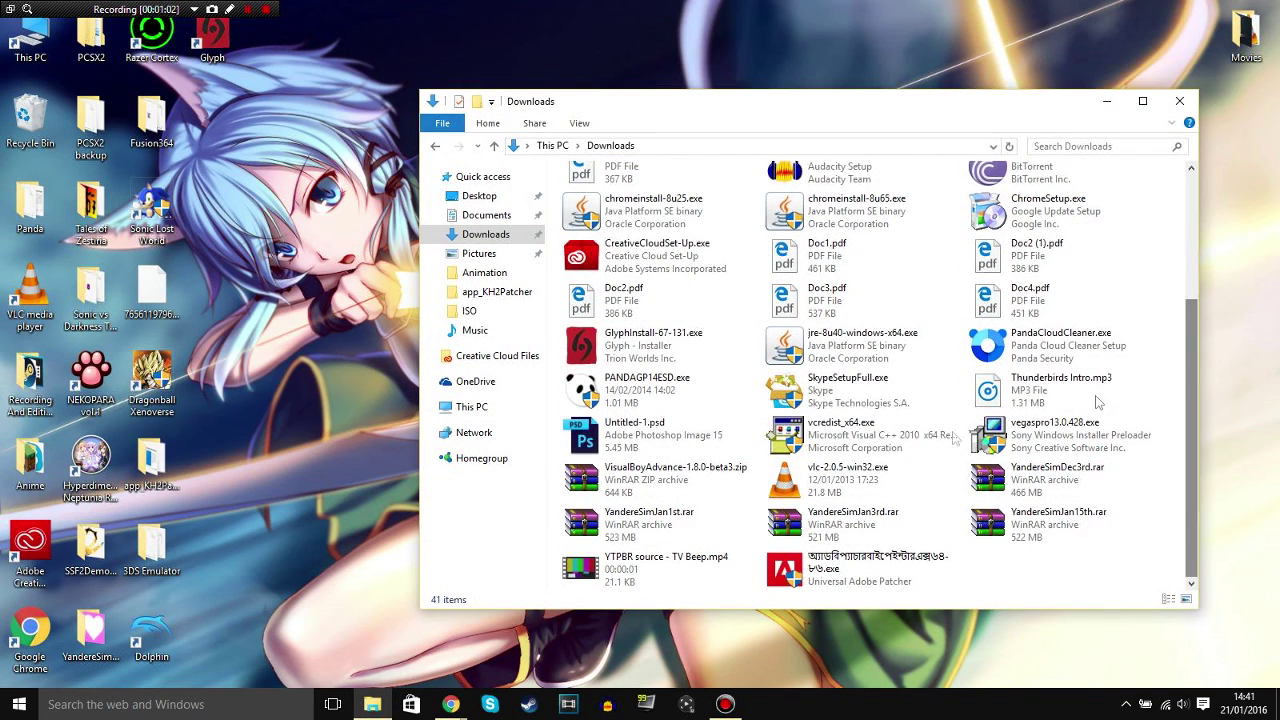
pyautogui.click(672, 486)
pyautogui.doubleClick(672, 486)
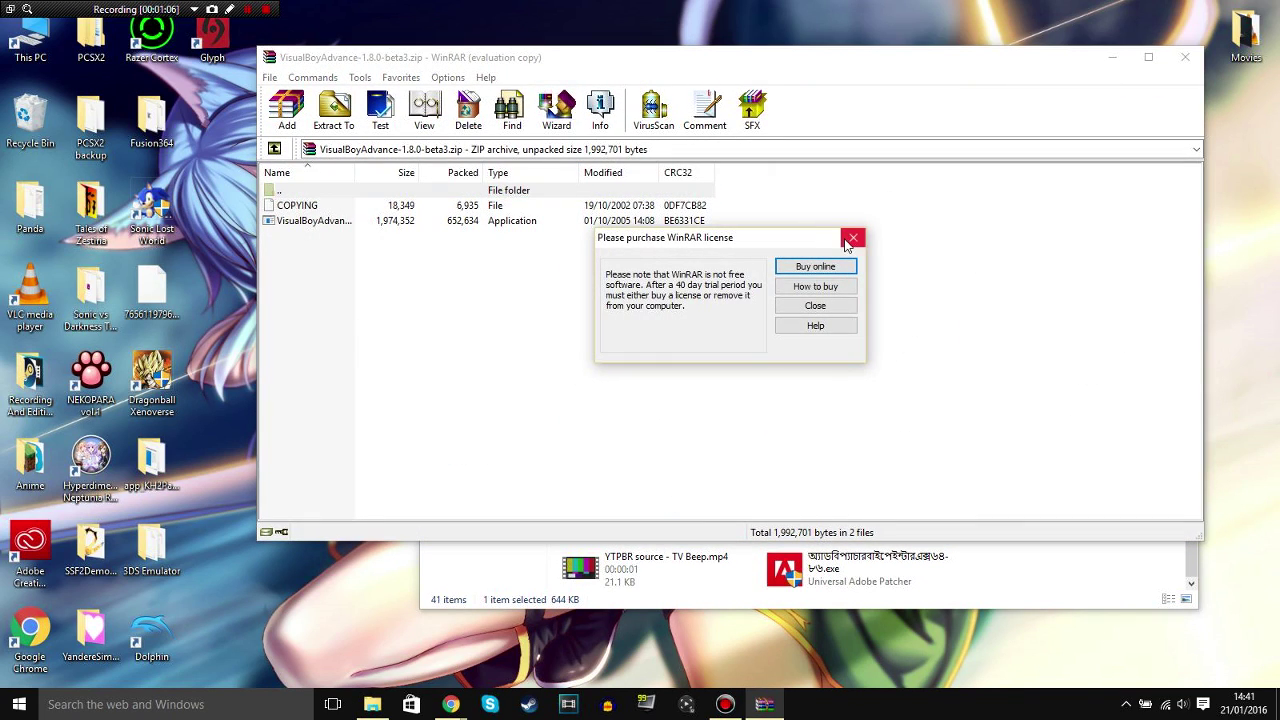
pyautogui.click(851, 239)
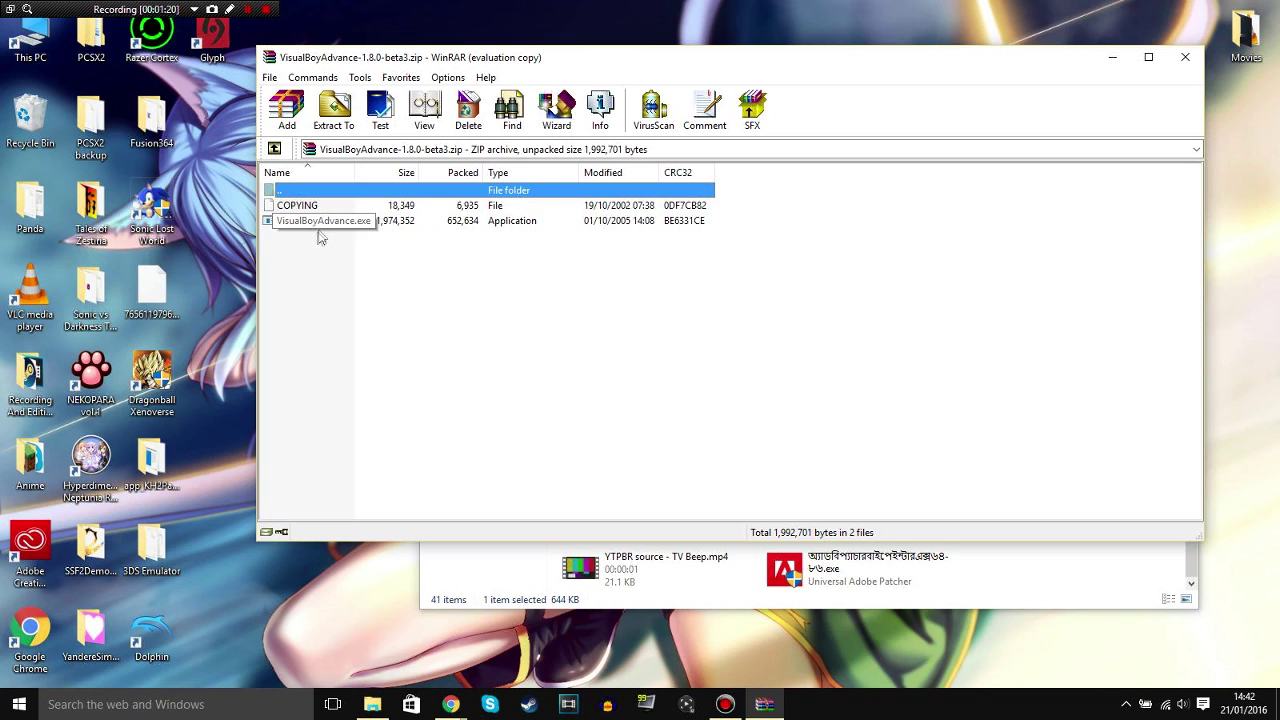
# Create a new folder on the desktop named GBA Emulator
pyautogui.click(224, 126)
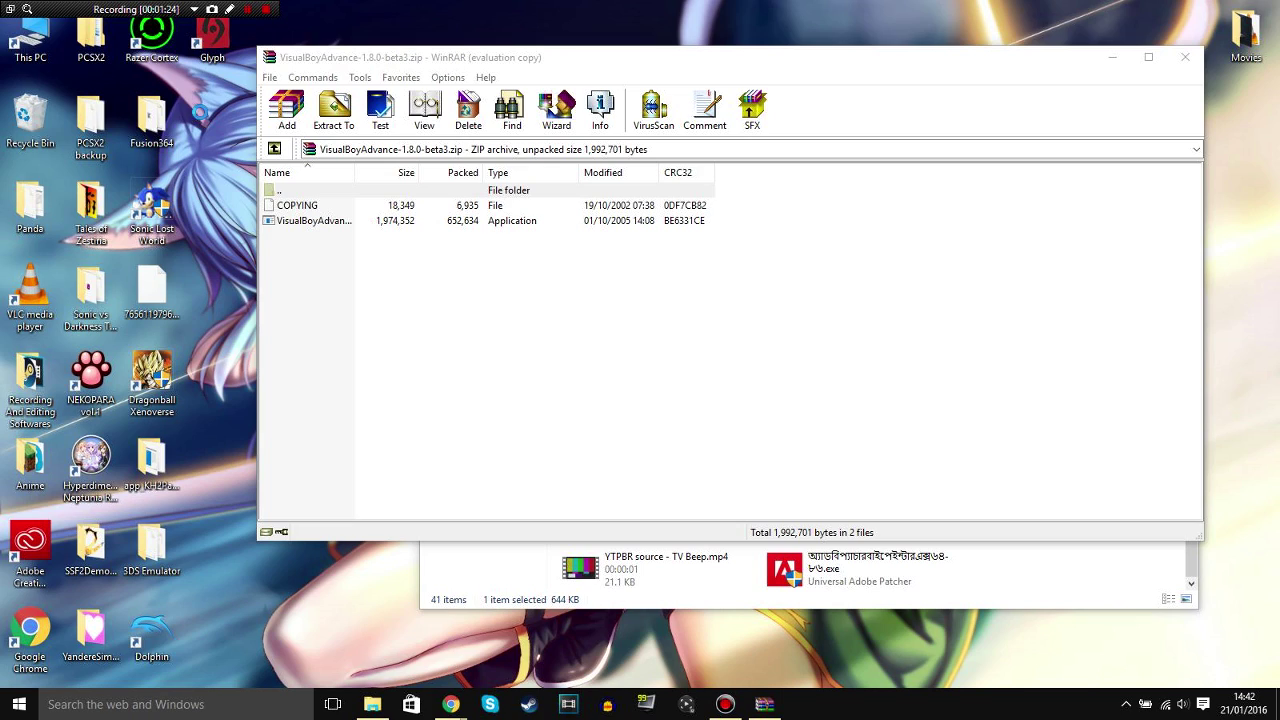
pyautogui.rightClick(200, 113)
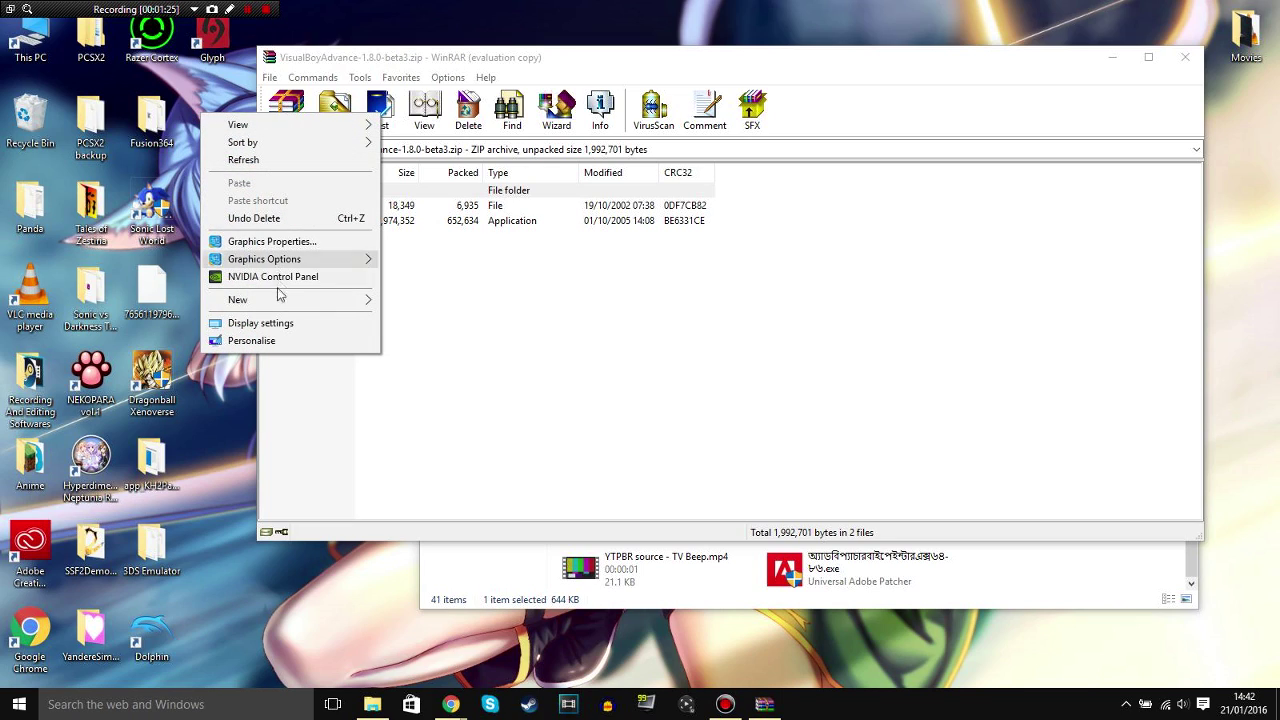
pyautogui.moveTo(370, 300)
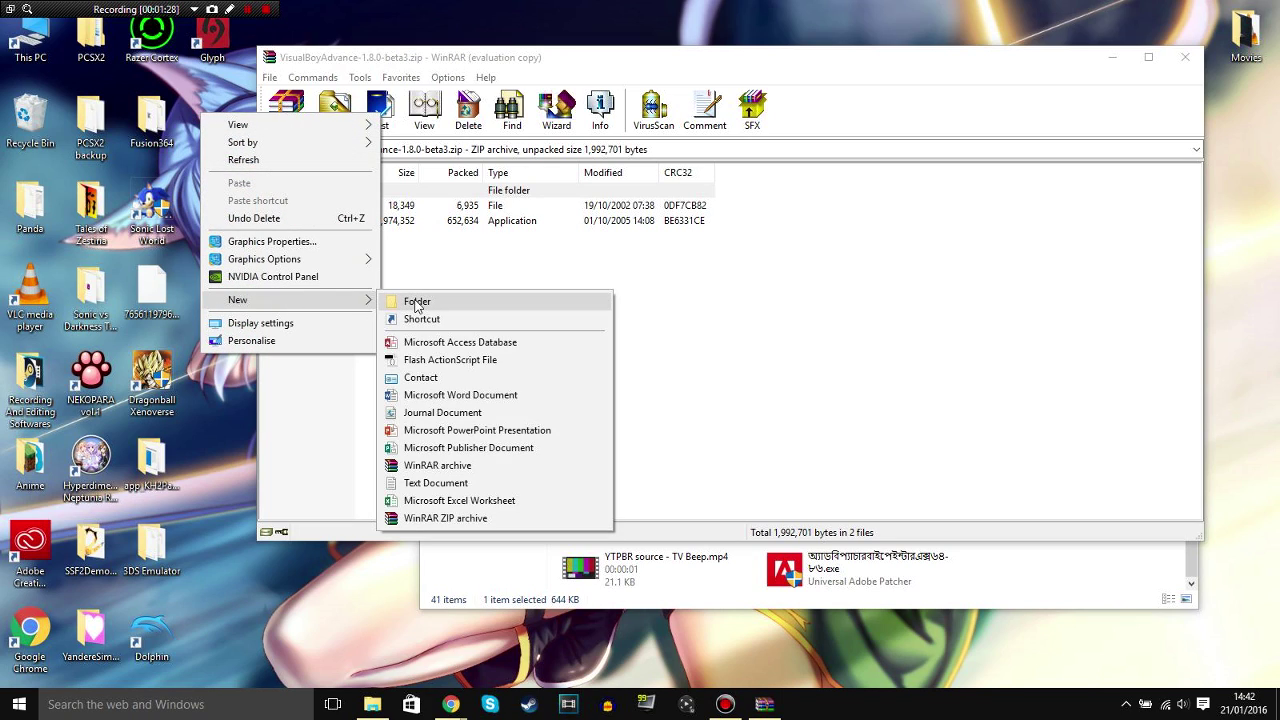
pyautogui.click(416, 305)
pyautogui.write('GB')
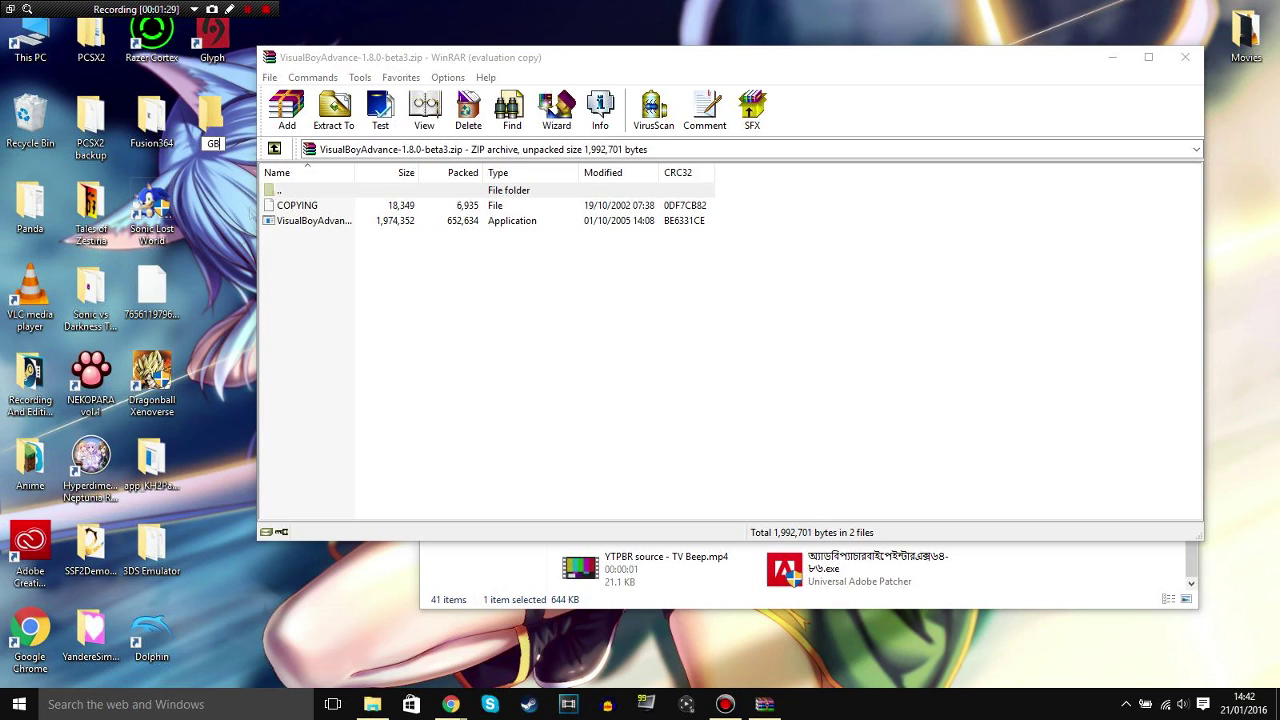
pyautogui.write('A Emulator')
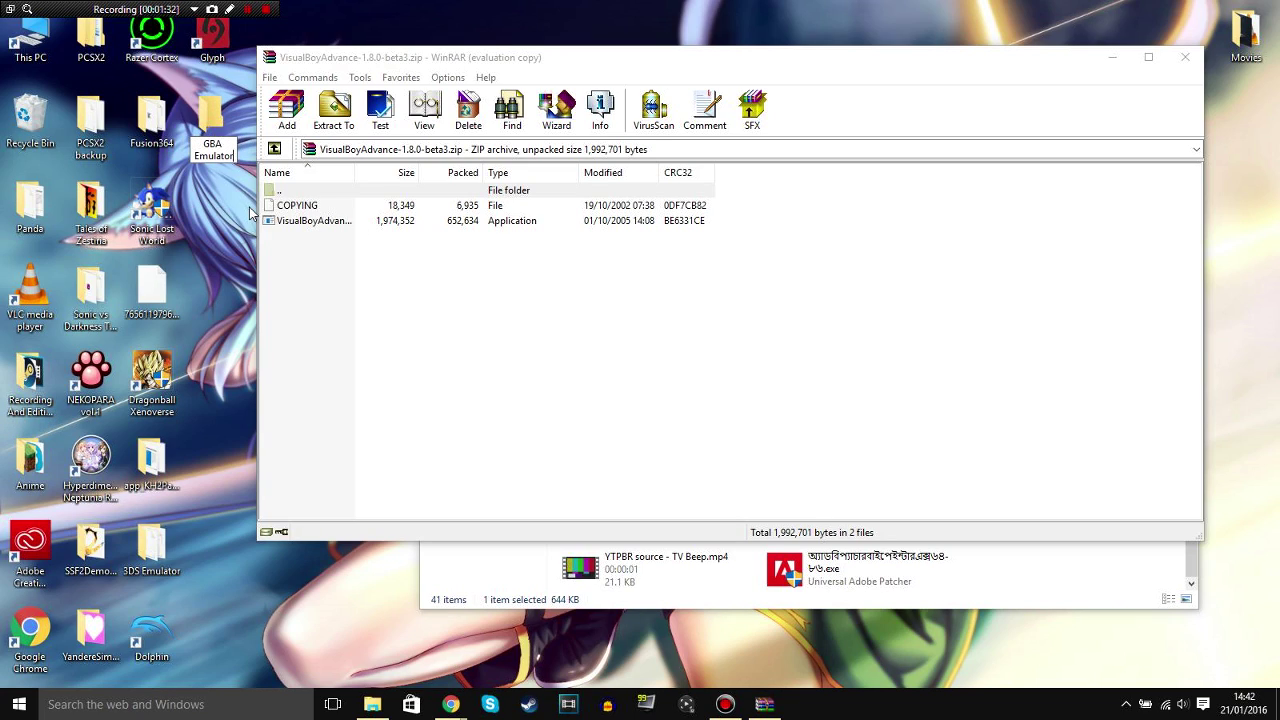
pyautogui.press('Return')
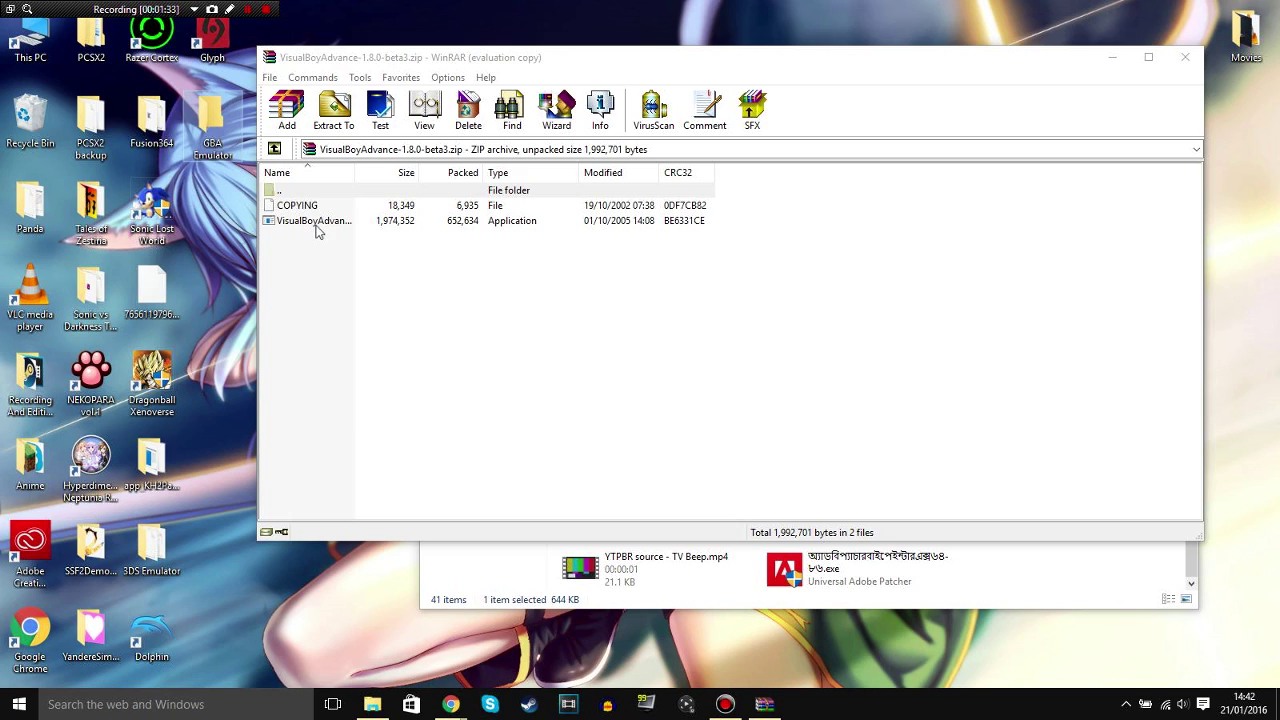
# Extract VisualBoyAdvance.exe from the archive into the GBA Emulator desktop folder and close the archive
pyautogui.moveTo(317, 229); pyautogui.dragTo(210, 125)
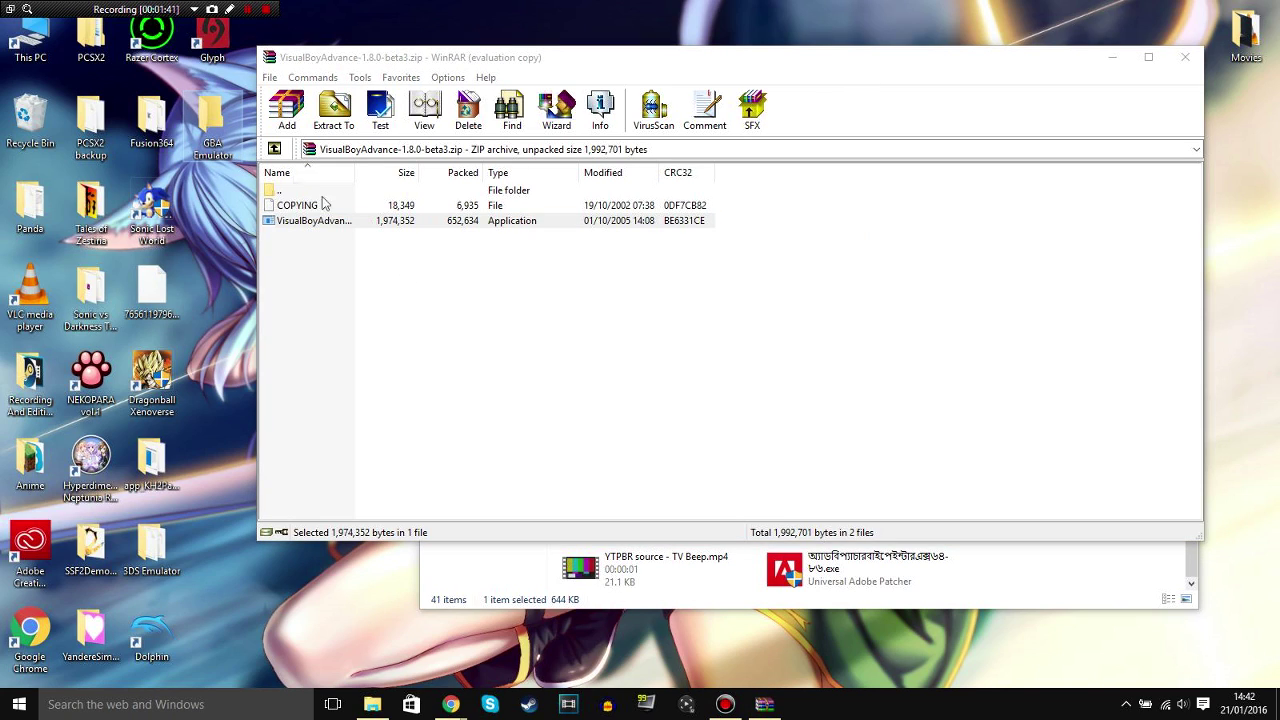
pyautogui.click(848, 322)
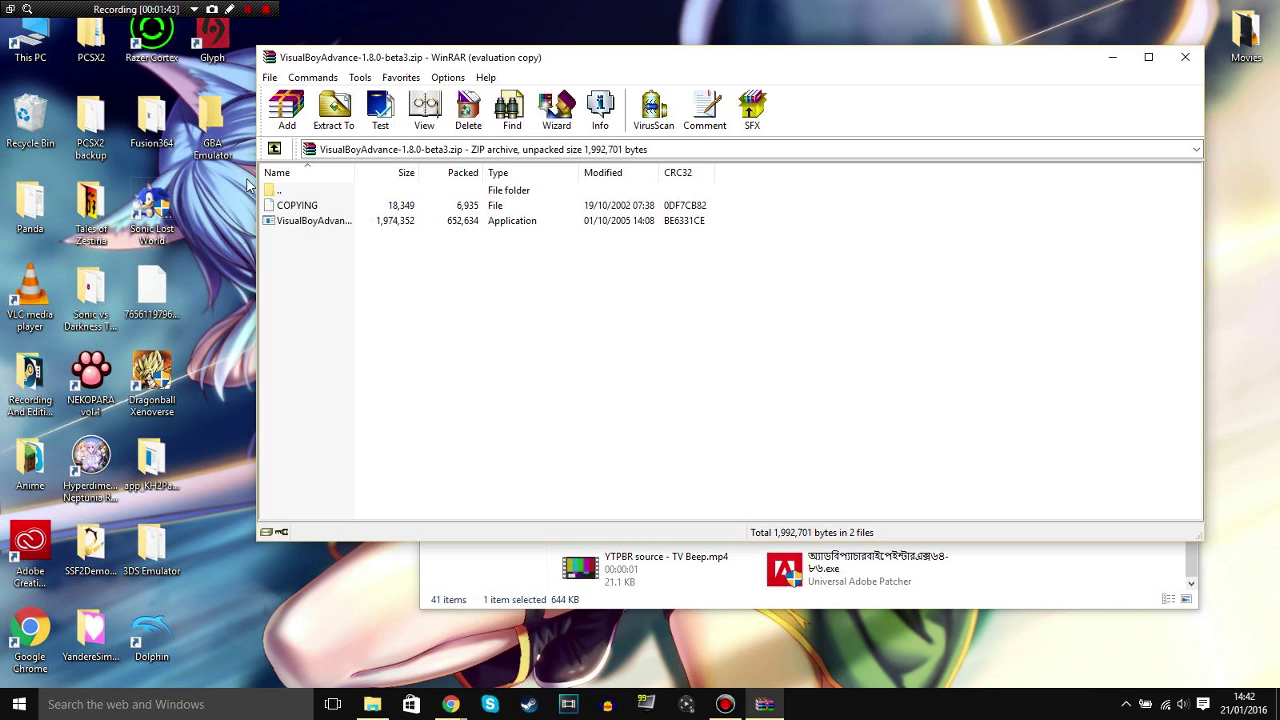
pyautogui.click(1185, 57)
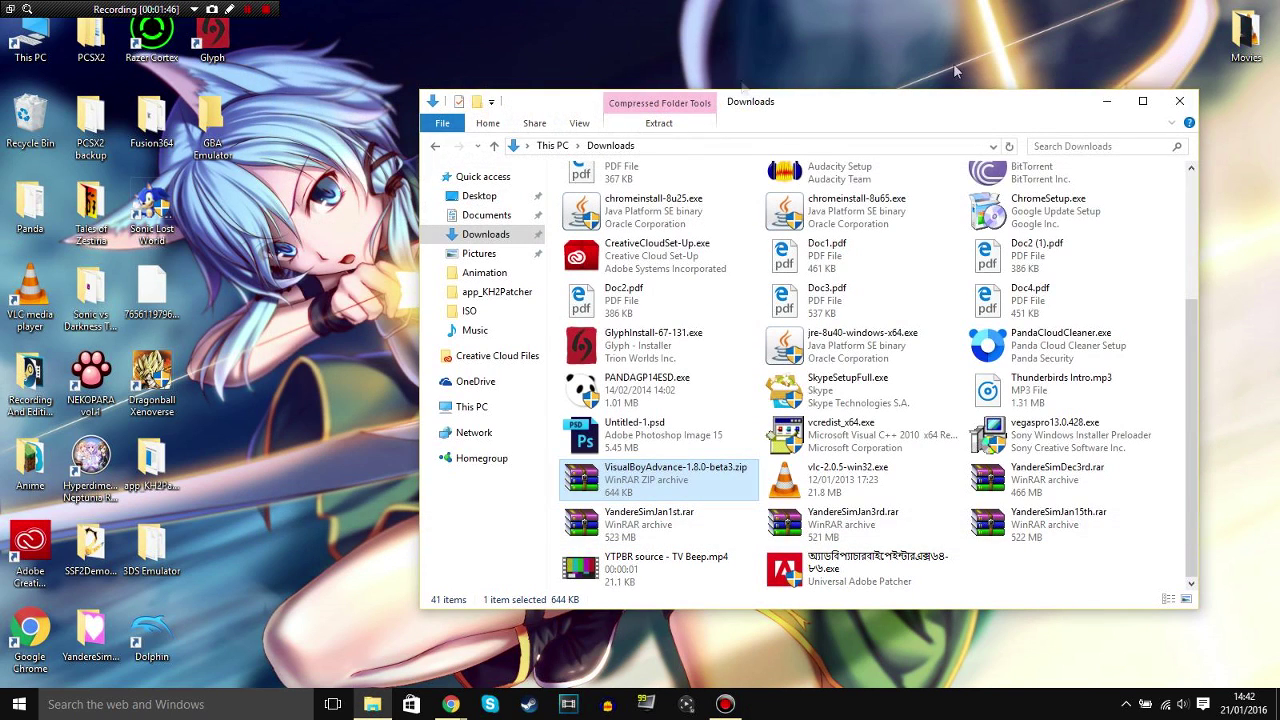
# Create a subfolder named Roms inside the GBA Emulator folder
pyautogui.doubleClick(225, 108)
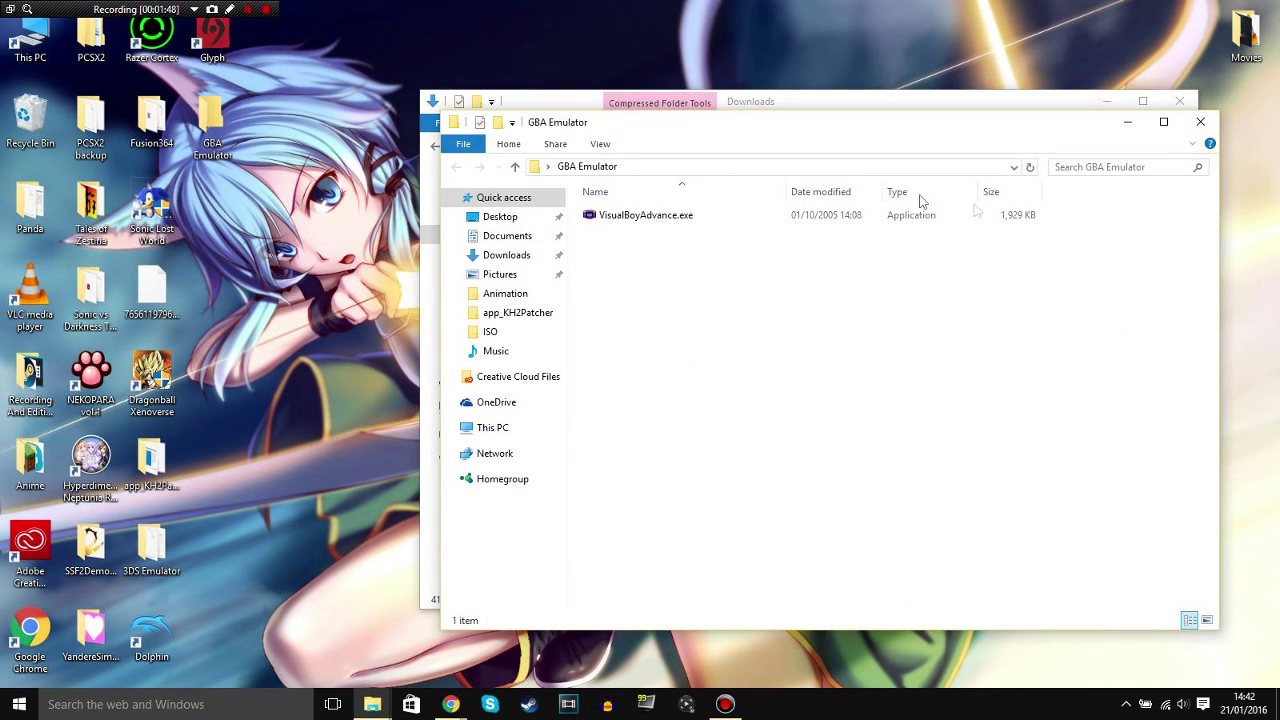
pyautogui.rightClick(896, 290)
pyautogui.moveTo(957, 478)
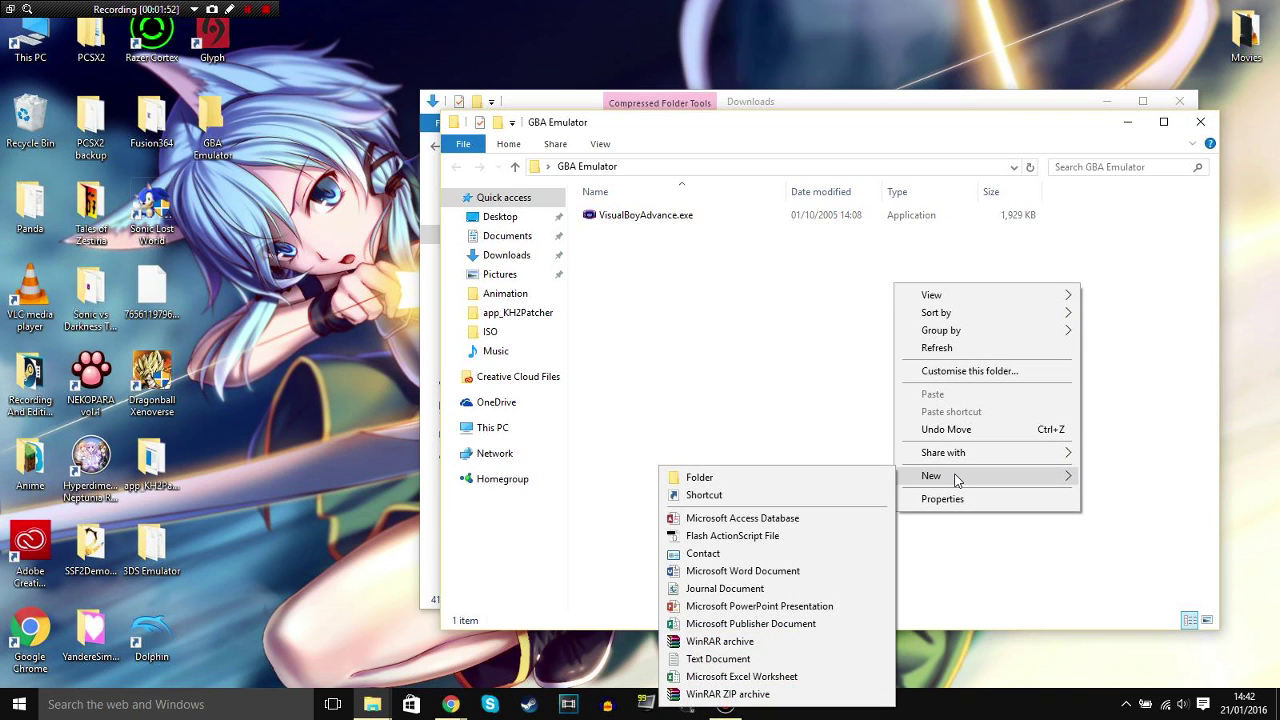
pyautogui.click(848, 479)
pyautogui.write('Ro')
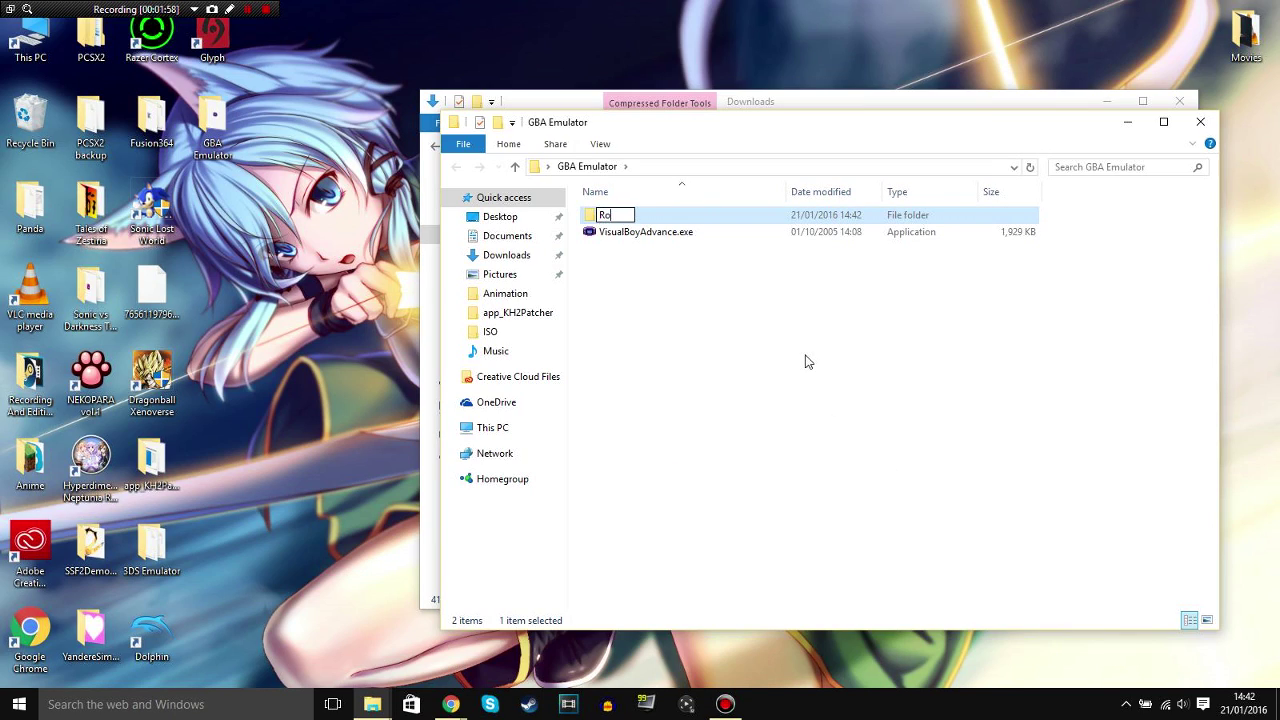
pyautogui.write('ms')
pyautogui.press('Return')
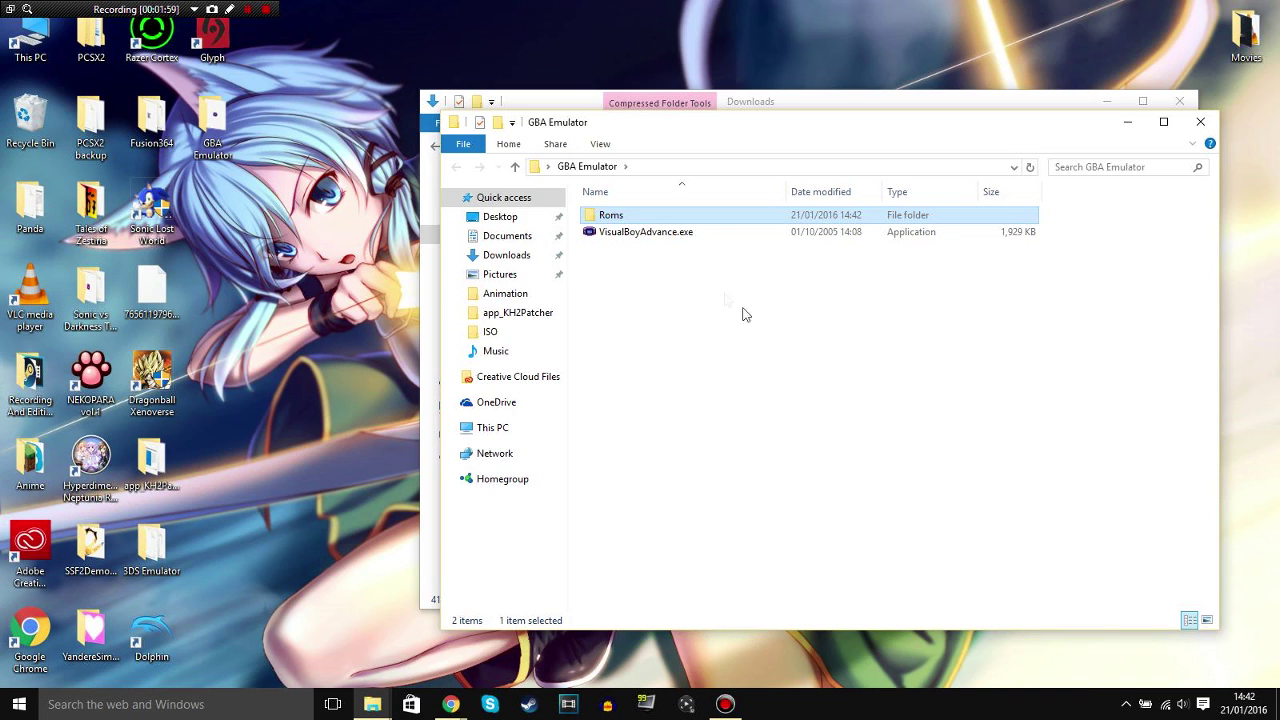
# Open the Roms folder, then open the 1637 - Pokemon Leaf Green (U)(Independent).zip archive from Downloads and dismiss the licence reminder
pyautogui.doubleClick(665, 220)
pyautogui.click(970, 104)
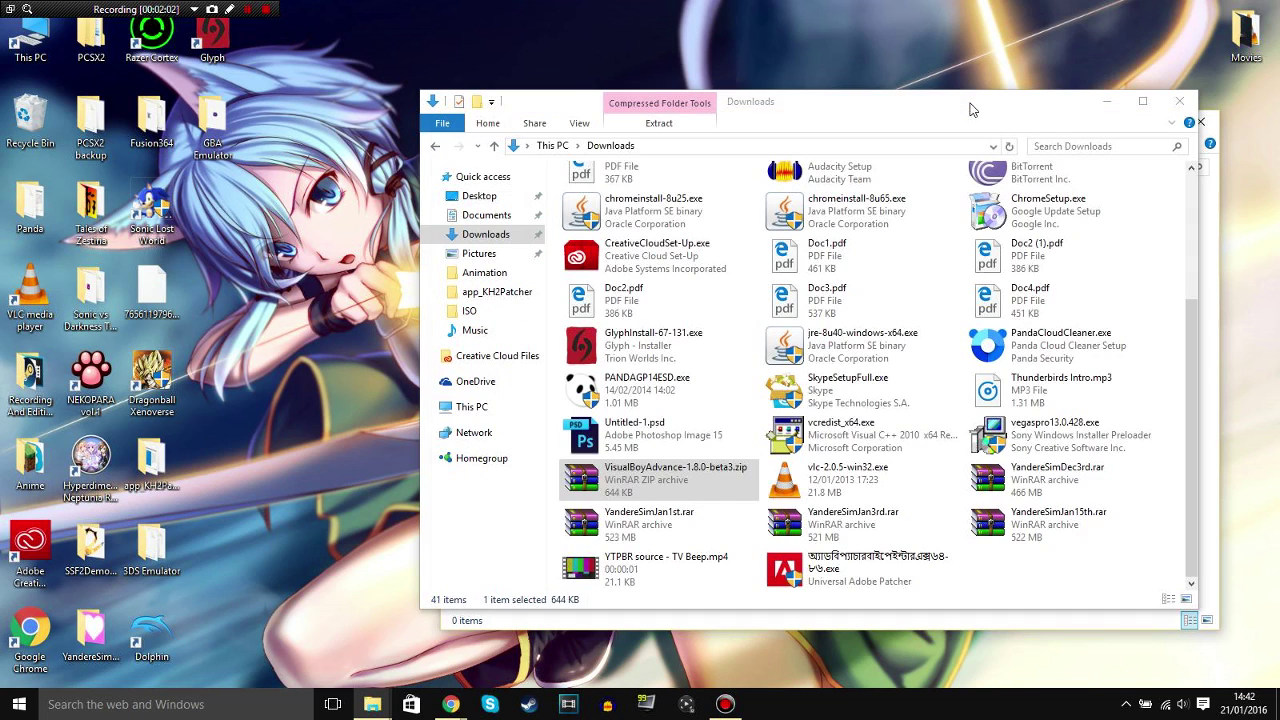
pyautogui.moveTo(1185, 399); pyautogui.dragTo(1181, 282)
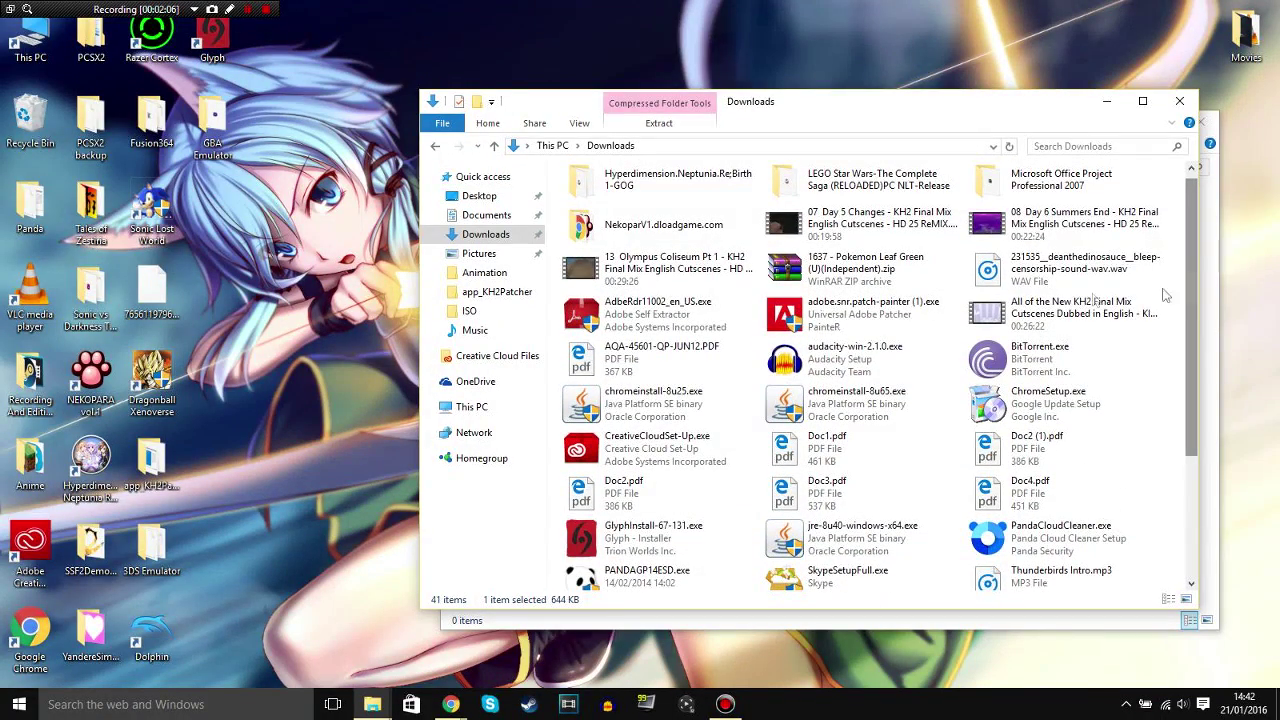
pyautogui.doubleClick(884, 263)
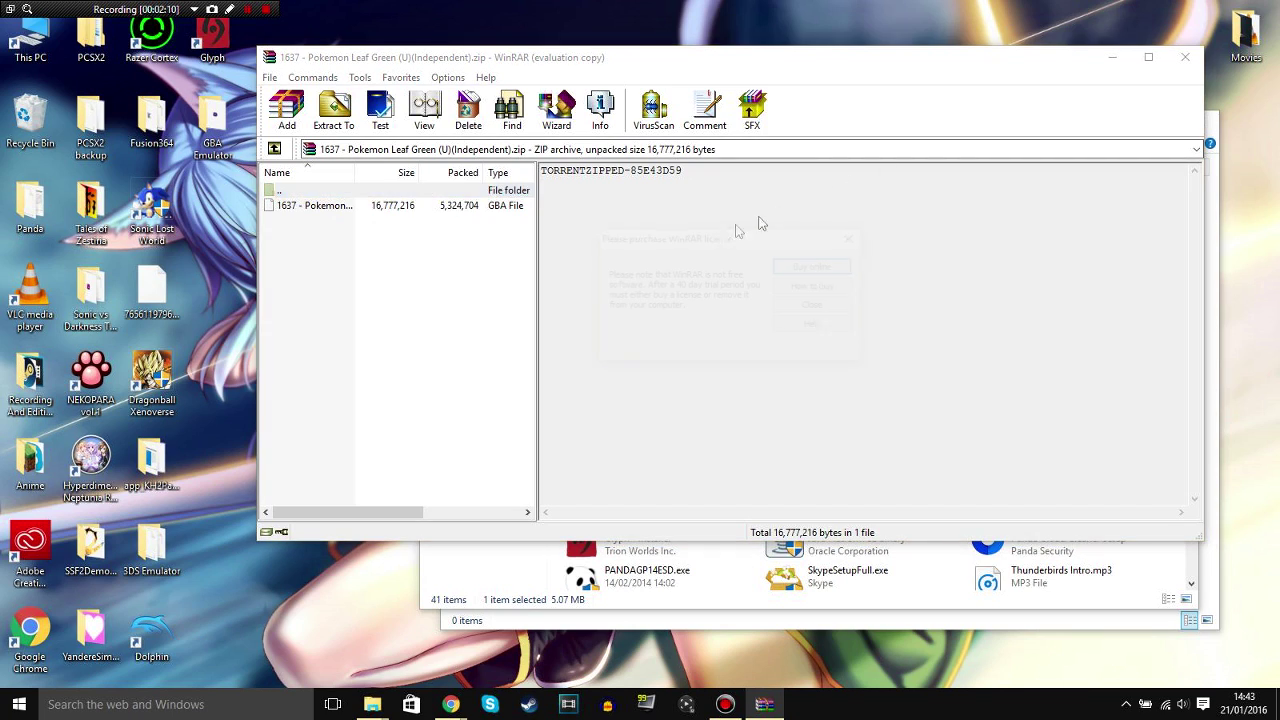
pyautogui.click(853, 238)
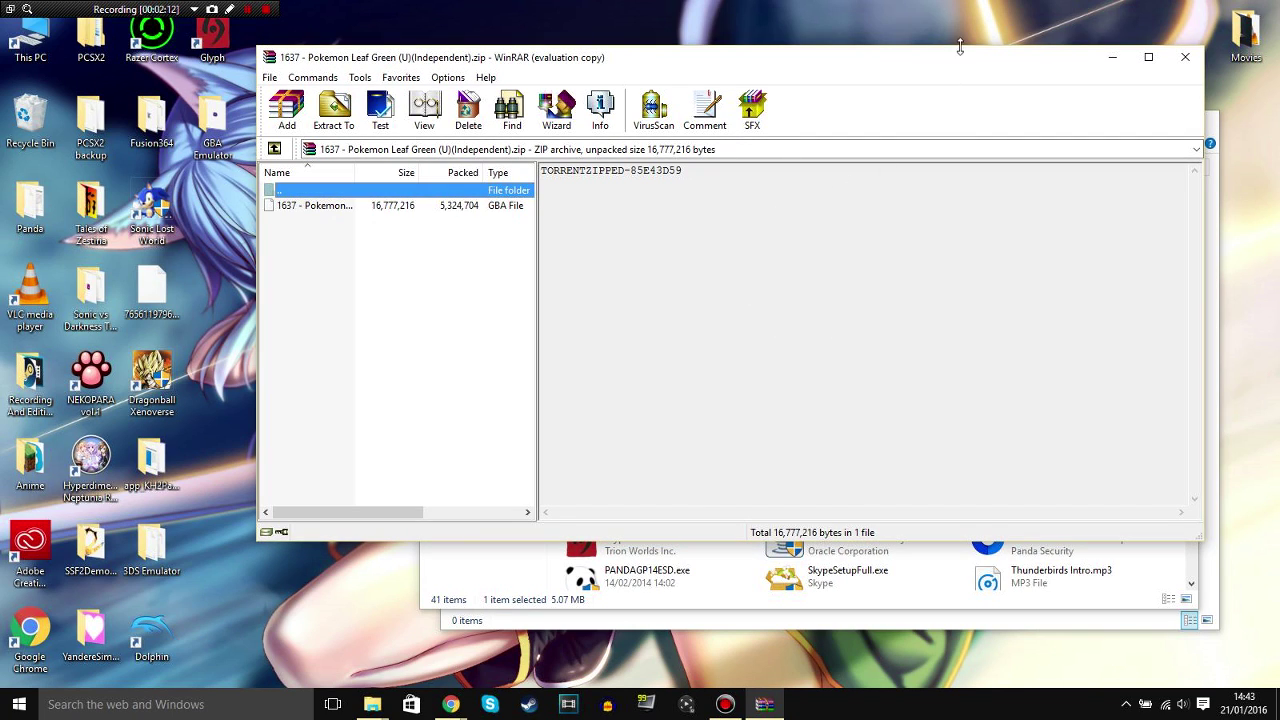
# Extract the Pokemon Leaf Green GBA file into the Roms folder, closing the Downloads window and the archive
pyautogui.moveTo(960, 63); pyautogui.dragTo(590, 64)
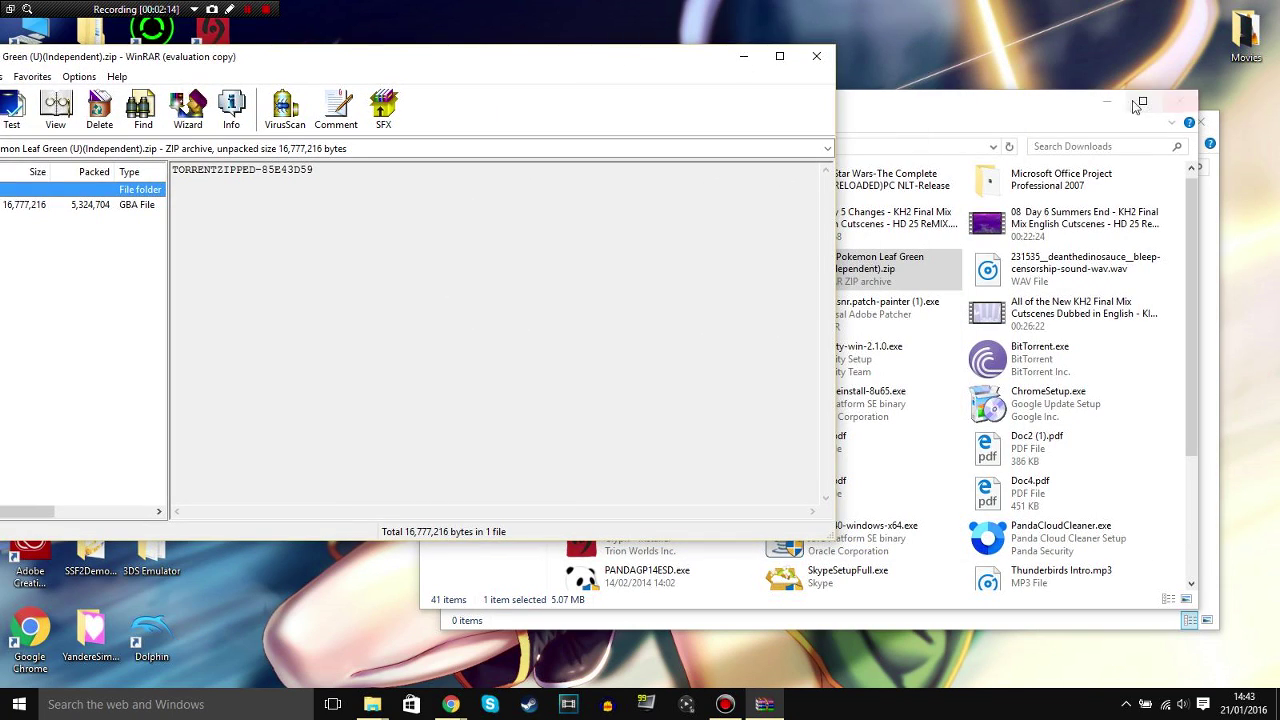
pyautogui.click(1180, 101)
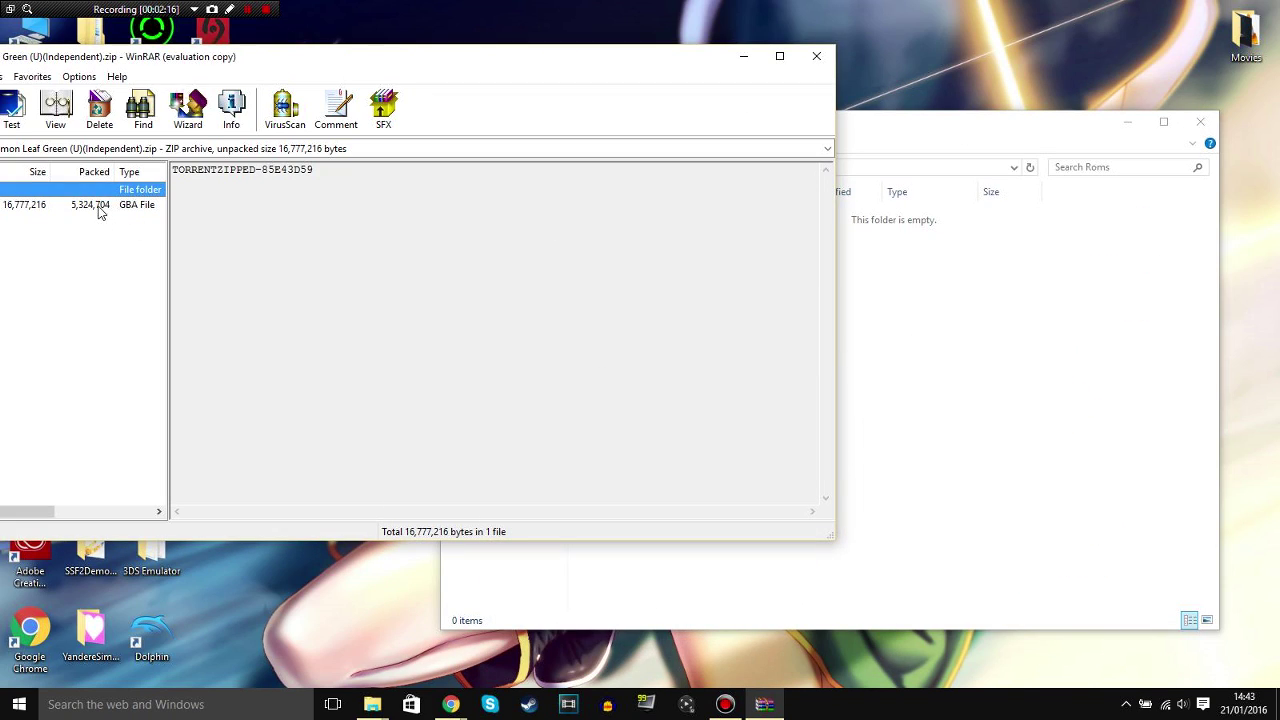
pyautogui.moveTo(98, 210); pyautogui.dragTo(997, 487)
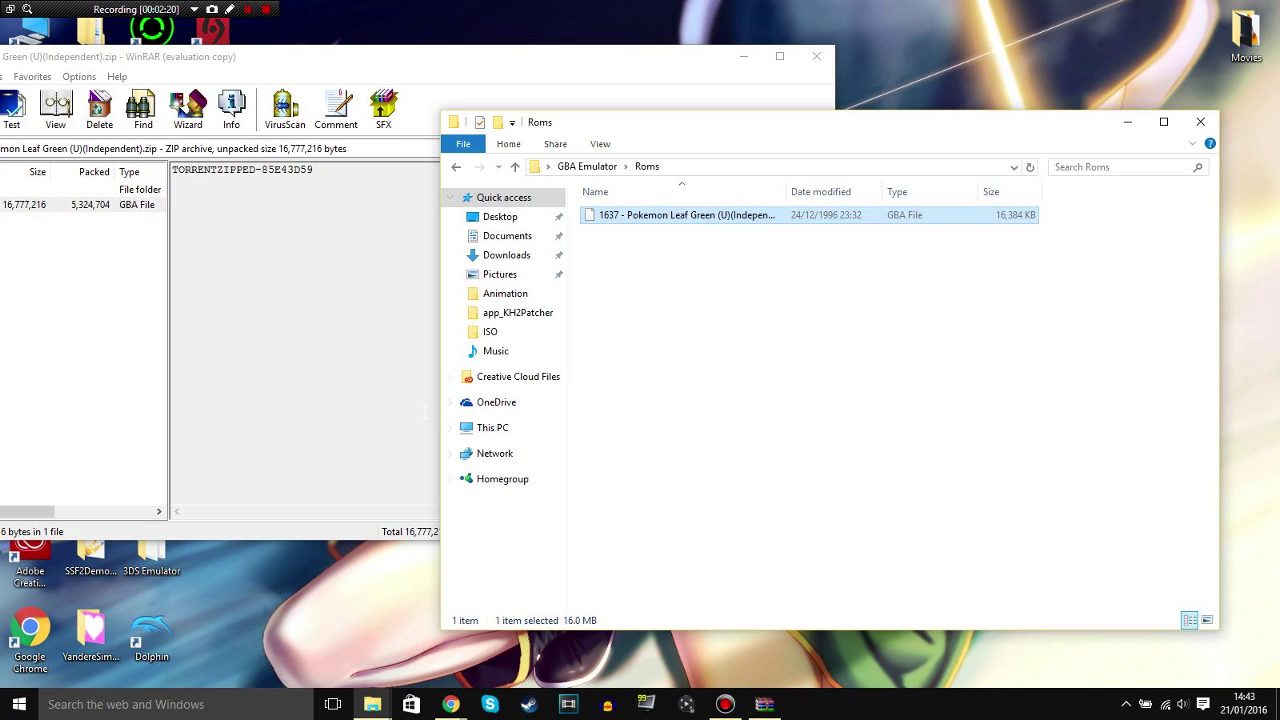
pyautogui.click(424, 409)
pyautogui.click(816, 56)
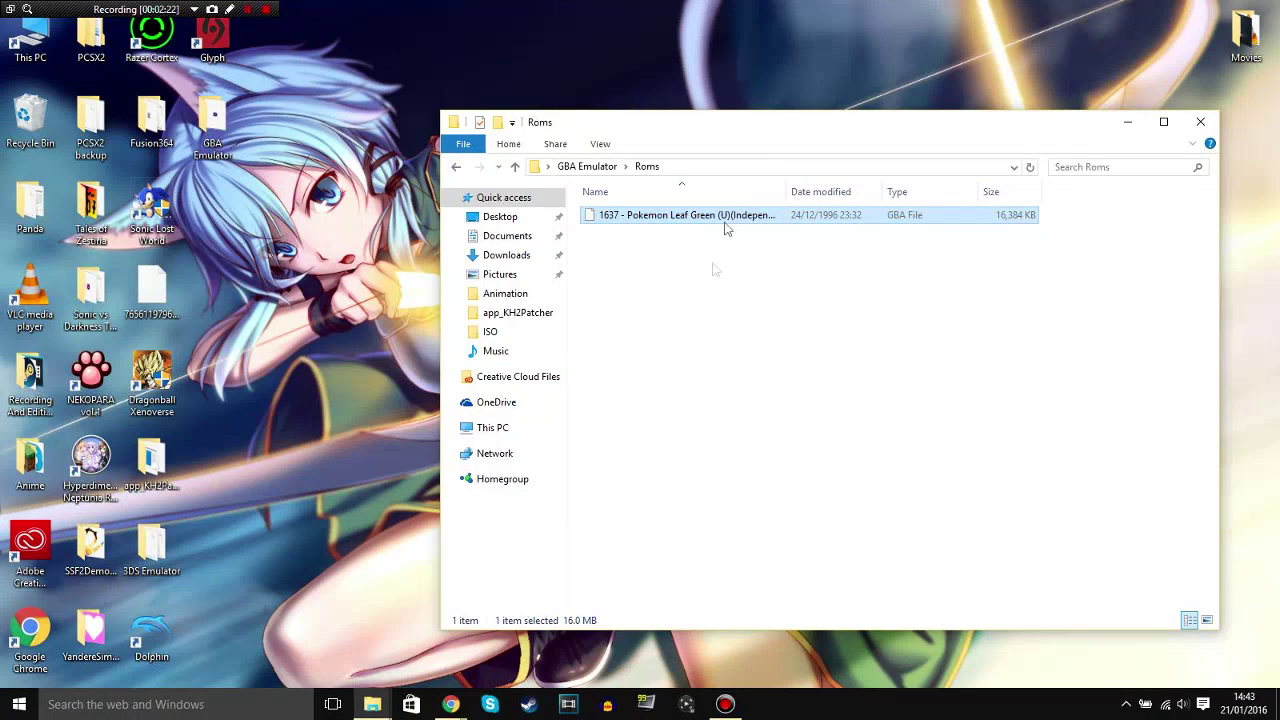
pyautogui.click(706, 288)
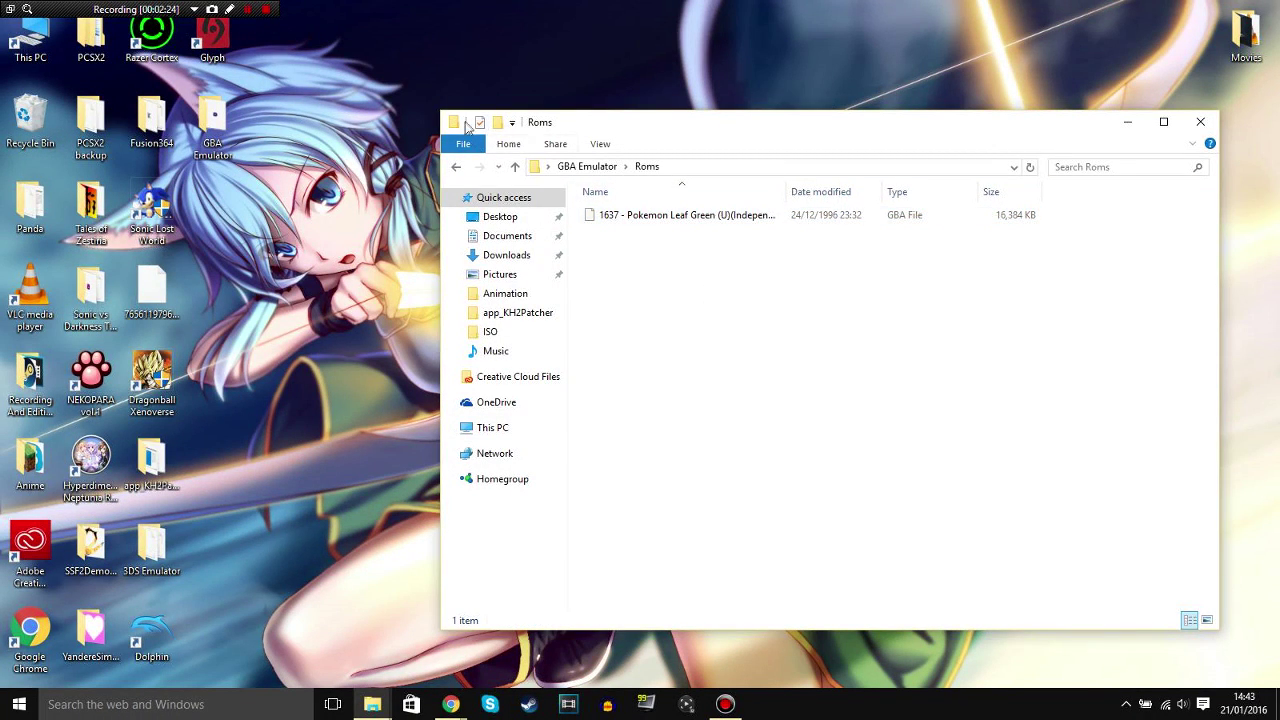
# Launch VisualBoyAdvance.exe from the GBA Emulator folder and enlarge the emulator window
pyautogui.click(459, 168)
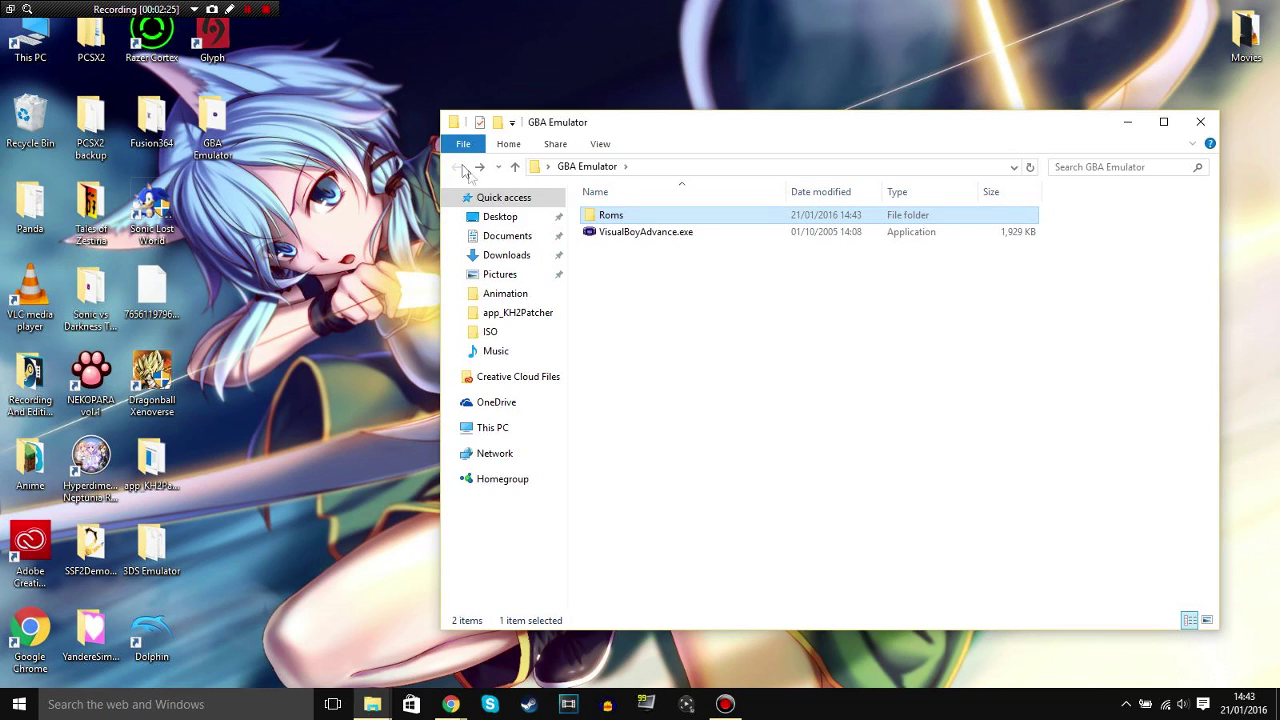
pyautogui.click(686, 240)
pyautogui.click(686, 240)
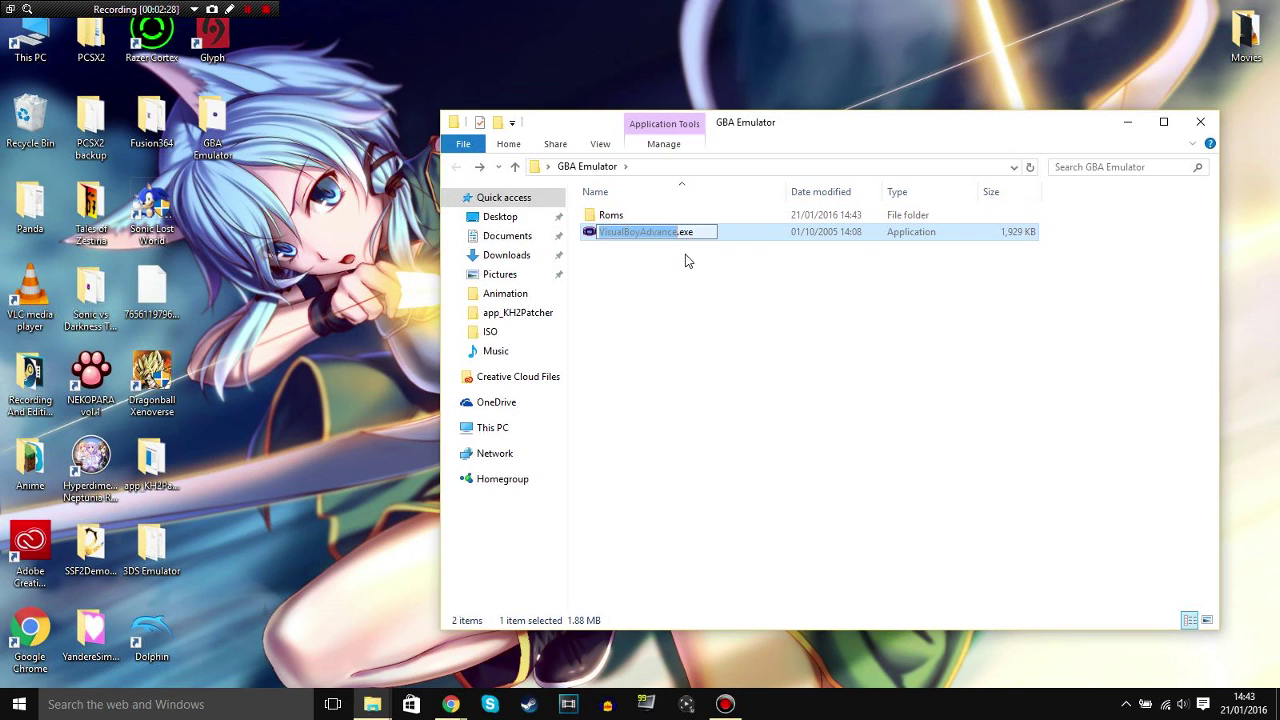
pyautogui.doubleClick(716, 233)
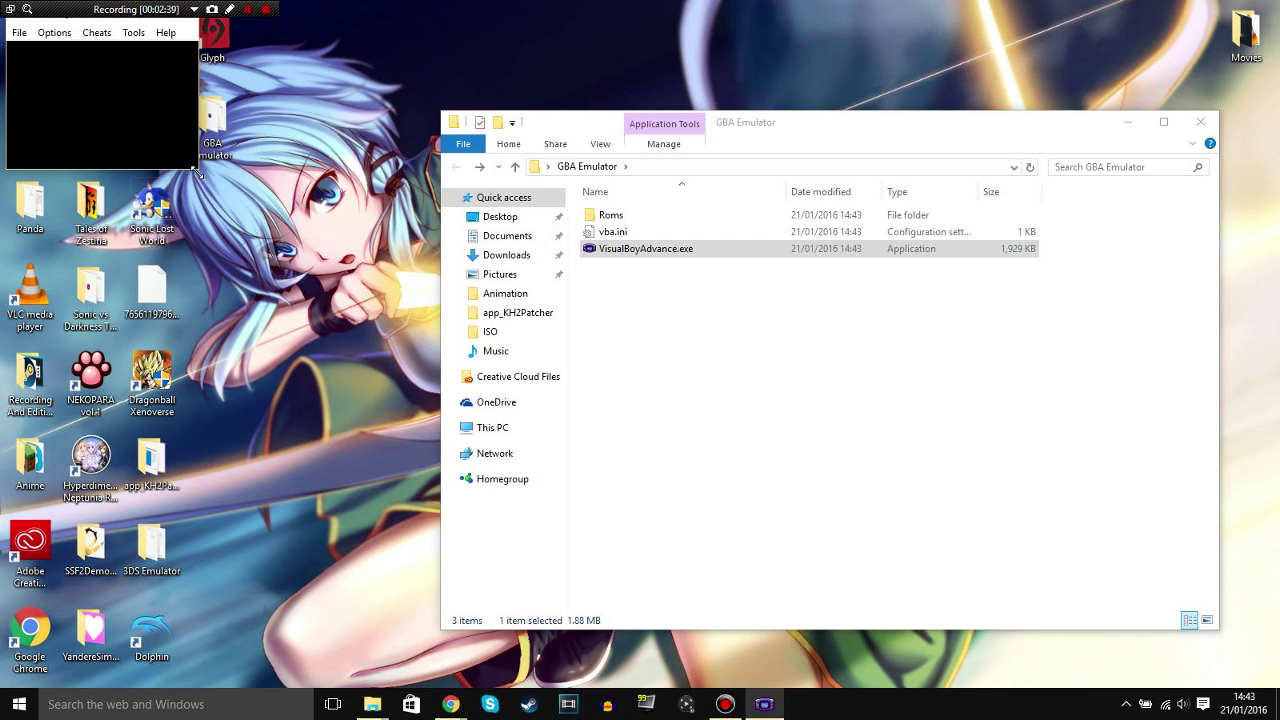
pyautogui.moveTo(197, 173); pyautogui.dragTo(368, 236)
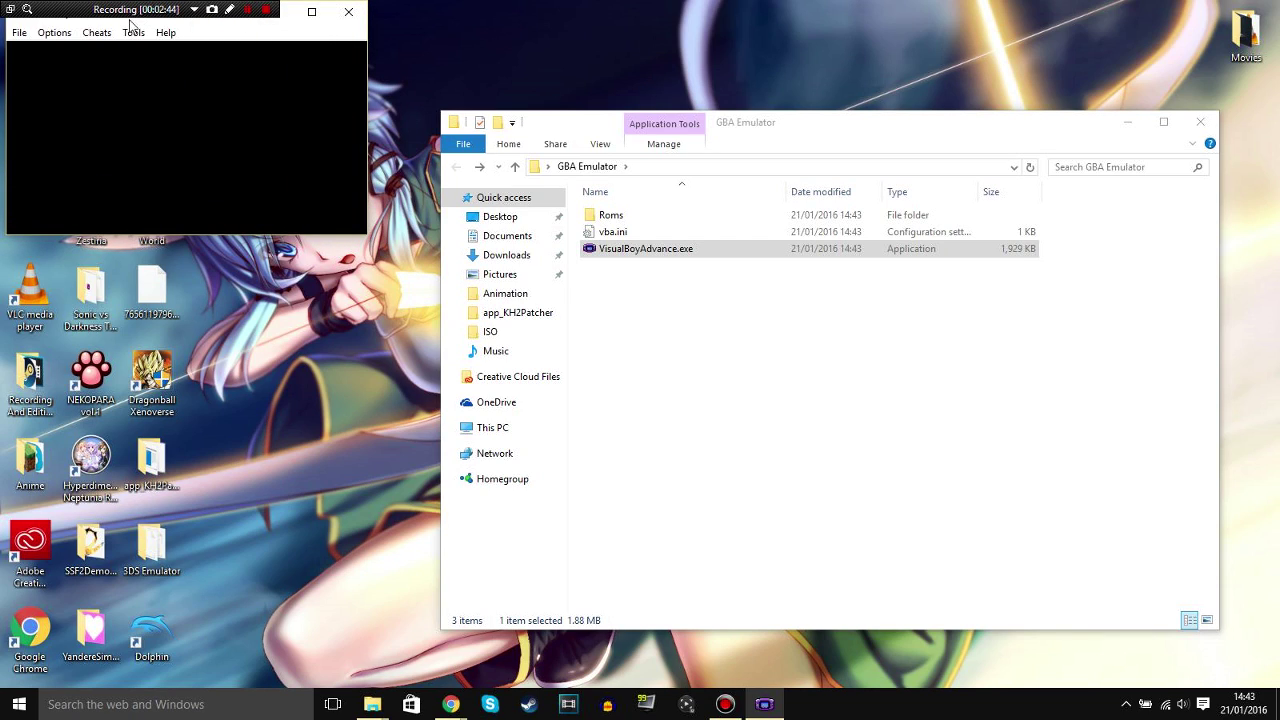
# Move the emulator window clear of the screen corner, minimize the folder window, and set the Gameboy system type to Automatic
pyautogui.moveTo(16, 28); pyautogui.dragTo(171, 247)
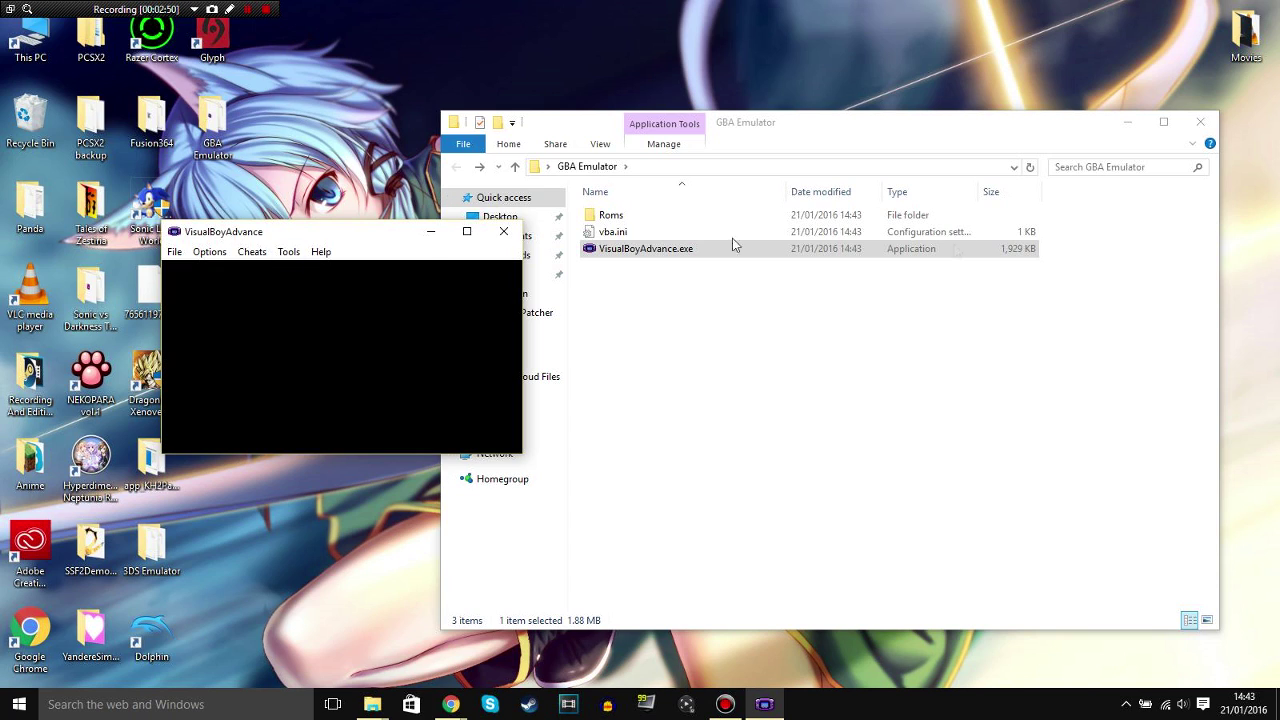
pyautogui.click(1128, 122)
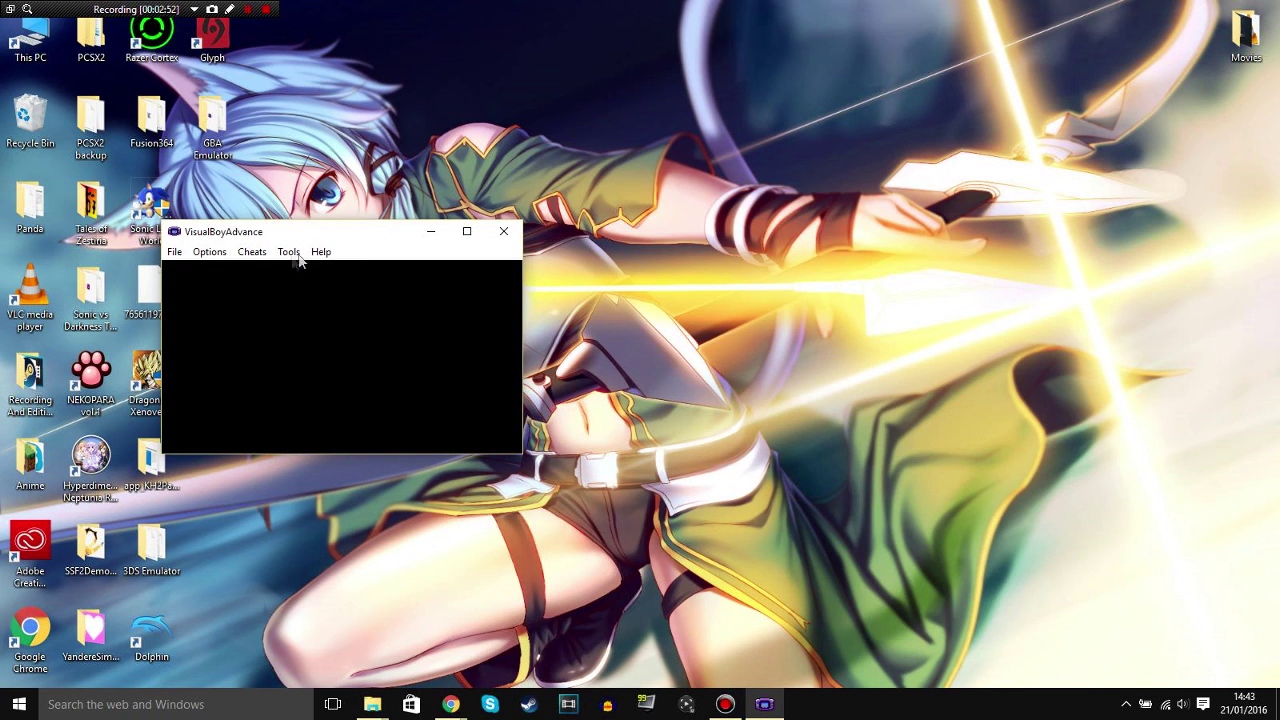
pyautogui.click(222, 256)
pyautogui.moveTo(226, 268)
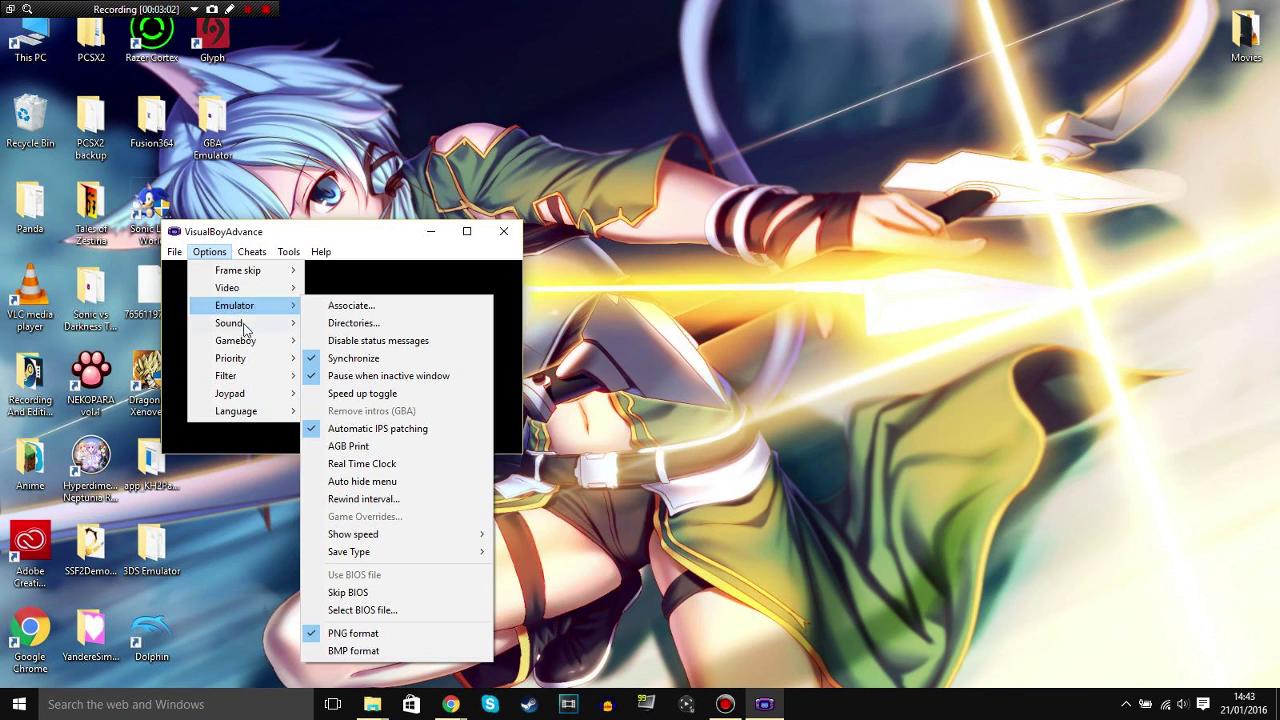
pyautogui.moveTo(252, 342)
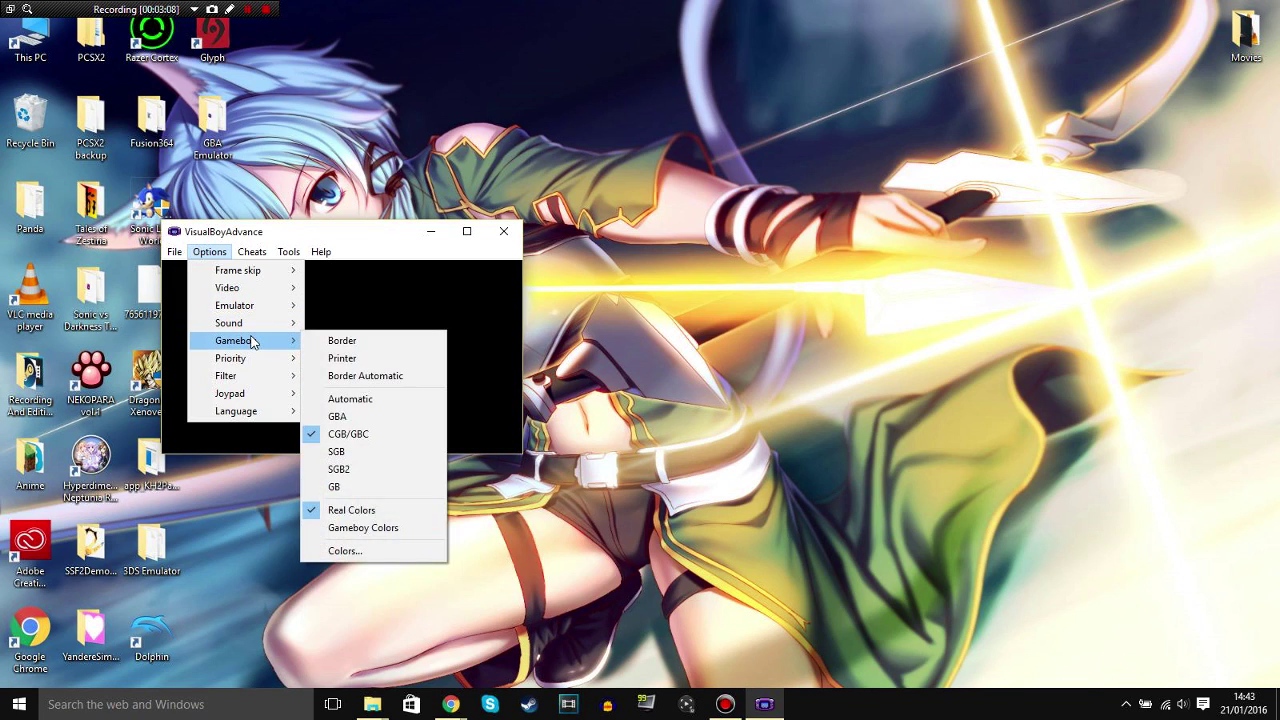
pyautogui.click(338, 400)
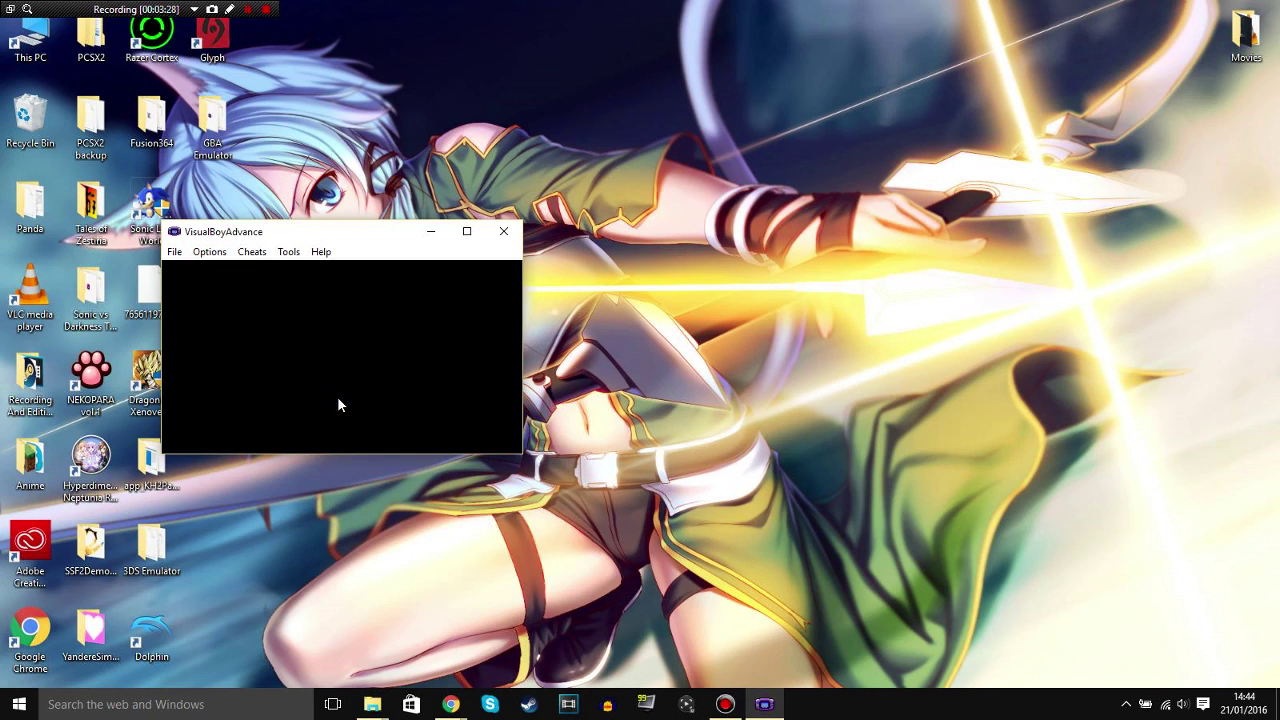
# Configure joypad 1 with Button L as Q, Button R as E, Select as Enter and Start as Backspace
pyautogui.click(209, 251)
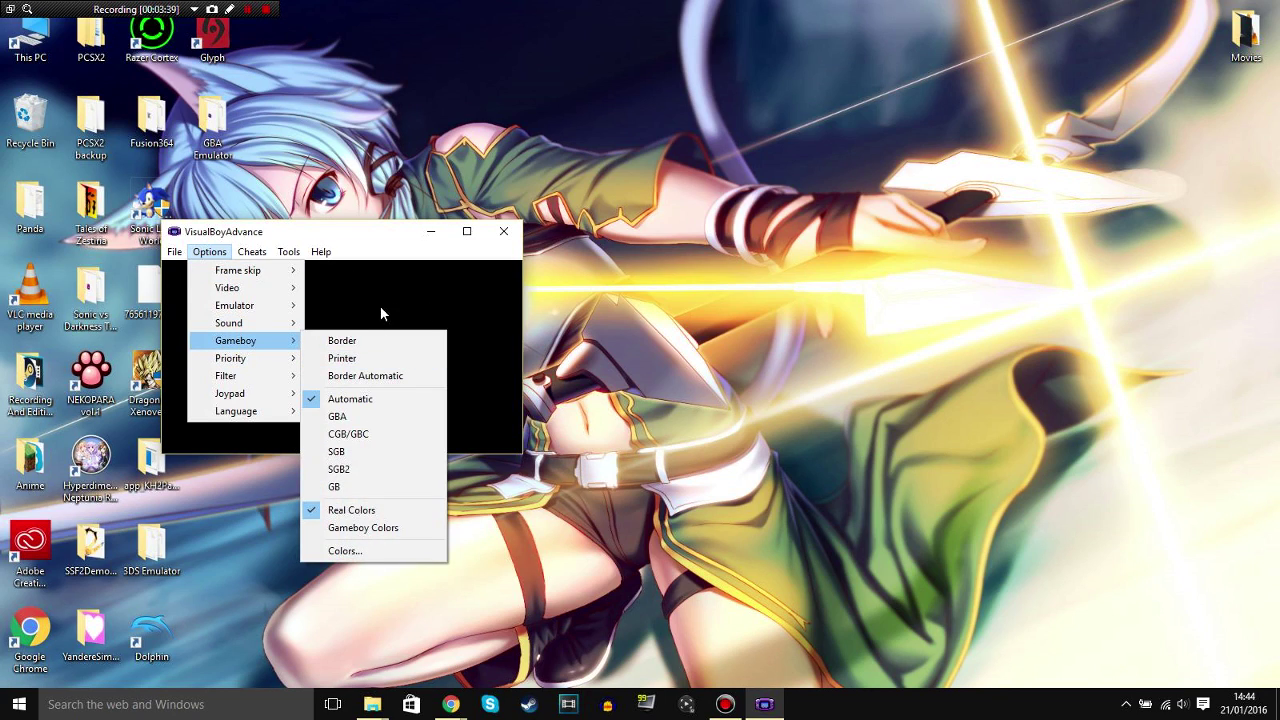
pyautogui.moveTo(263, 371)
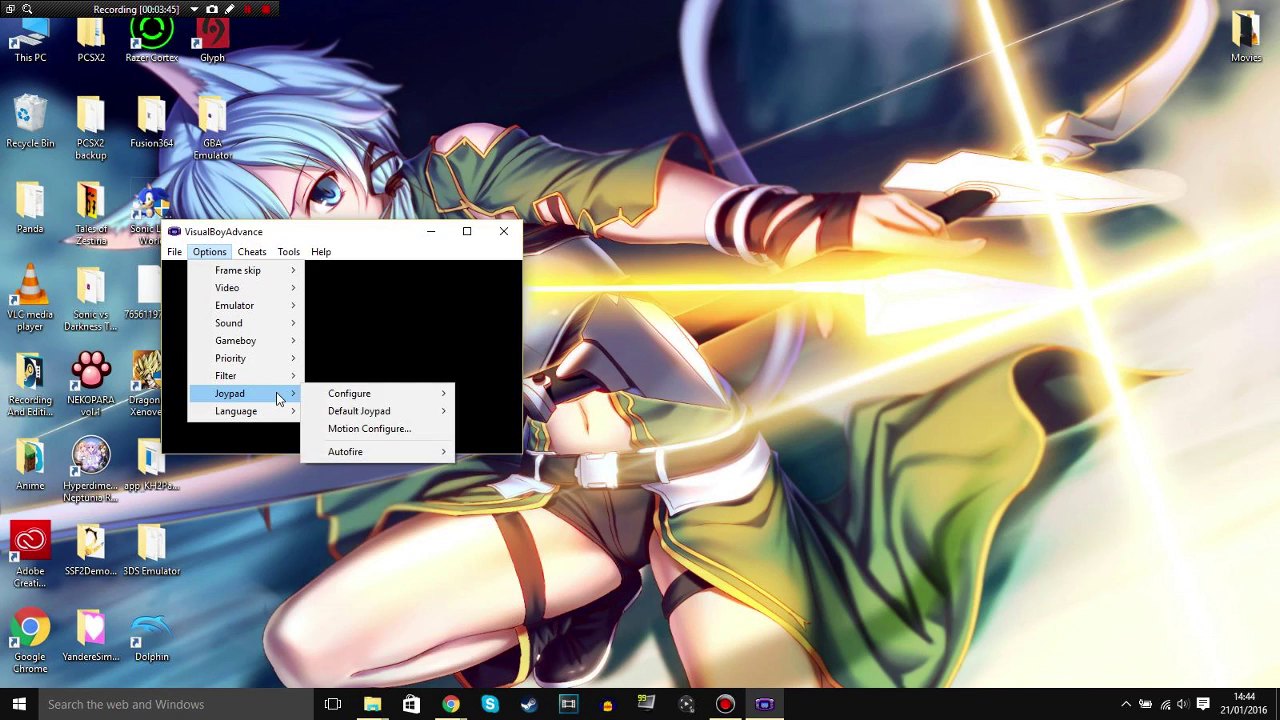
pyautogui.moveTo(346, 396)
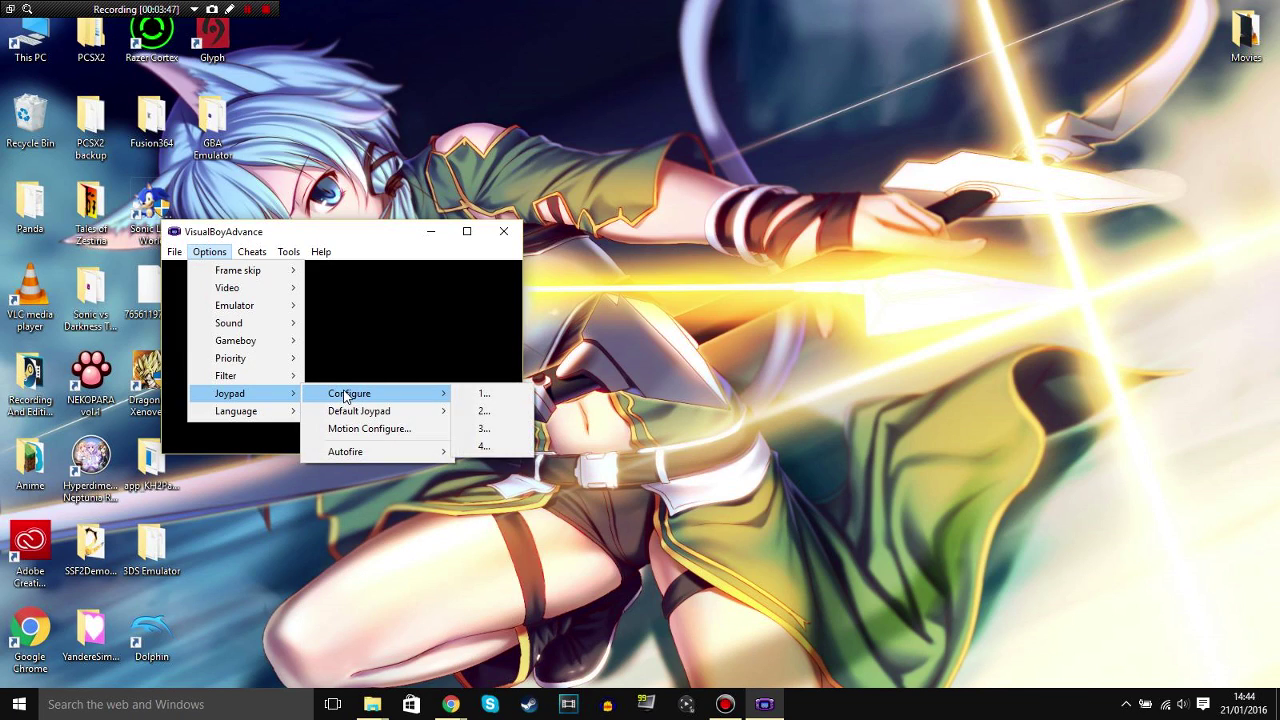
pyautogui.click(480, 394)
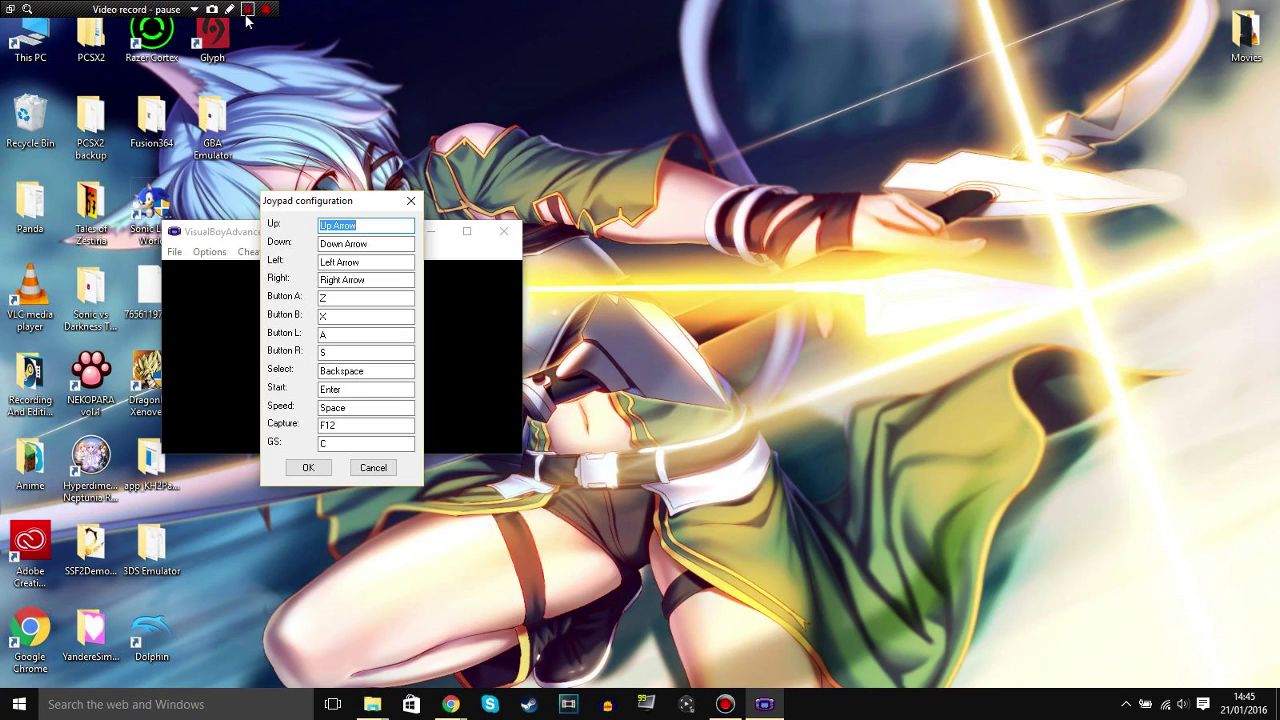
pyautogui.click(248, 10)
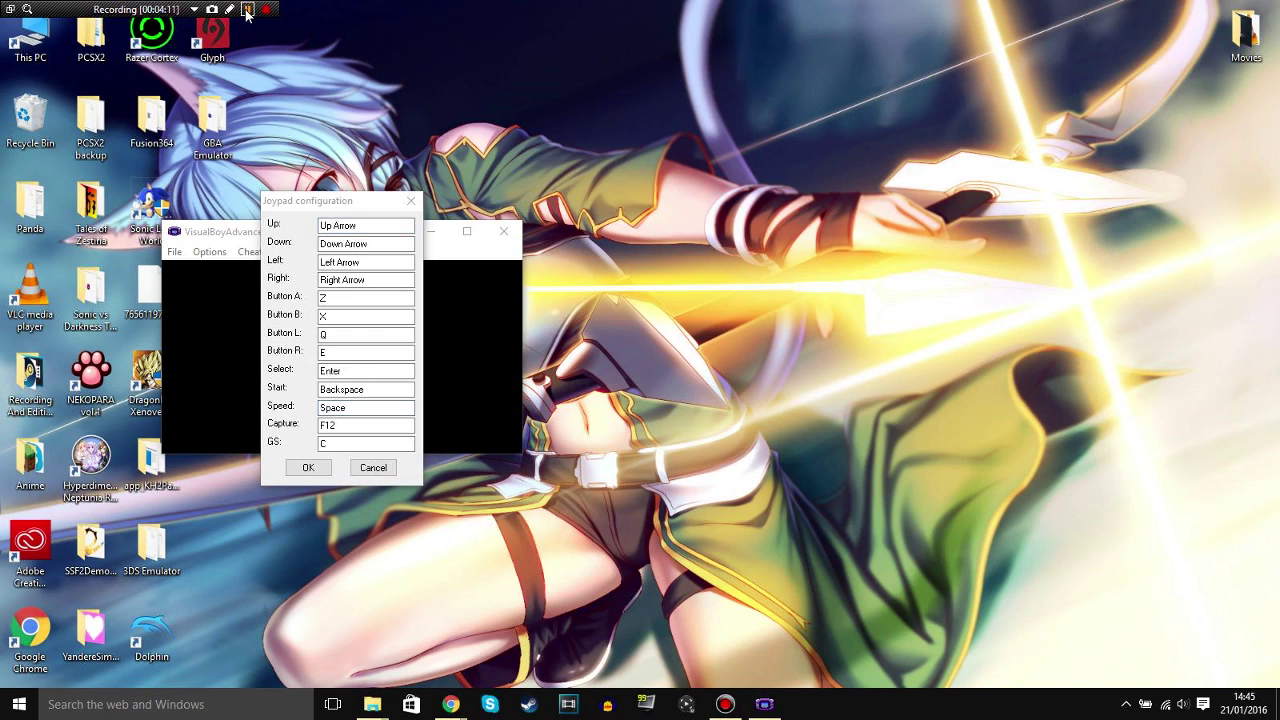
pyautogui.click(311, 468)
# Load the 1637 - Pokemon Leaf Green (U)(Independent) ROM from the Roms folder and maximize the emulator window
pyautogui.click(258, 255)
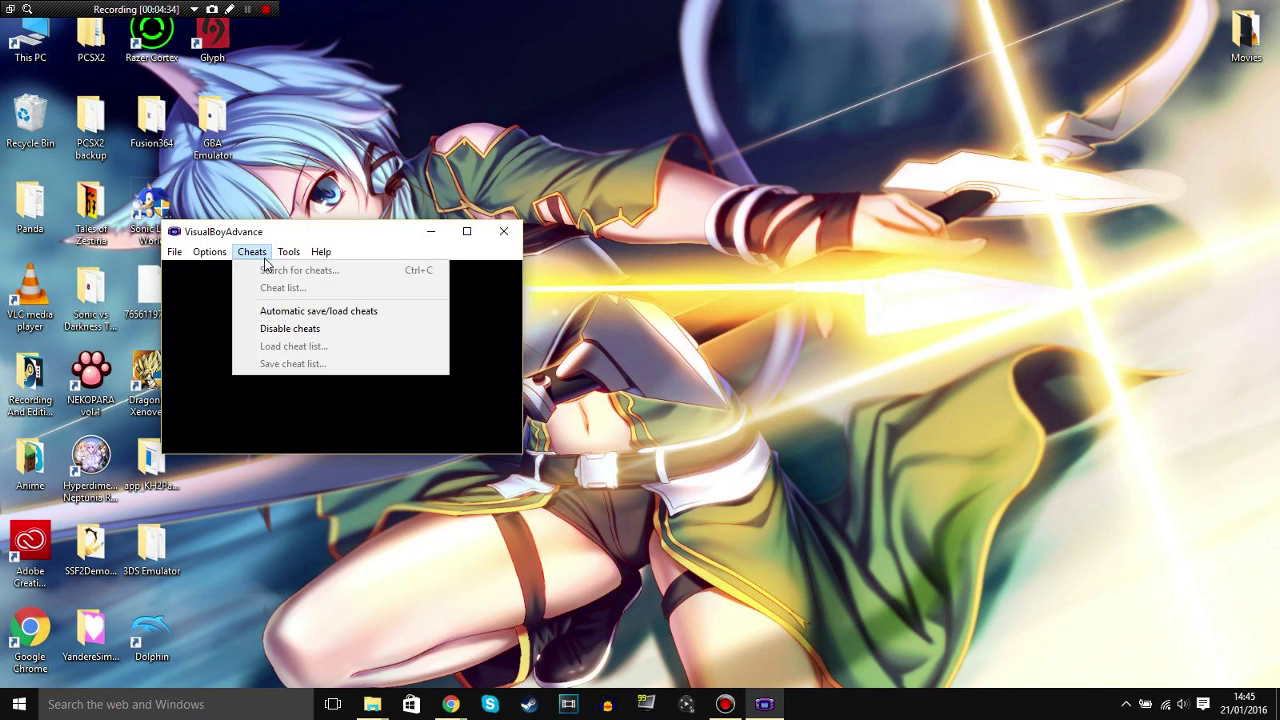
pyautogui.moveTo(285, 258)
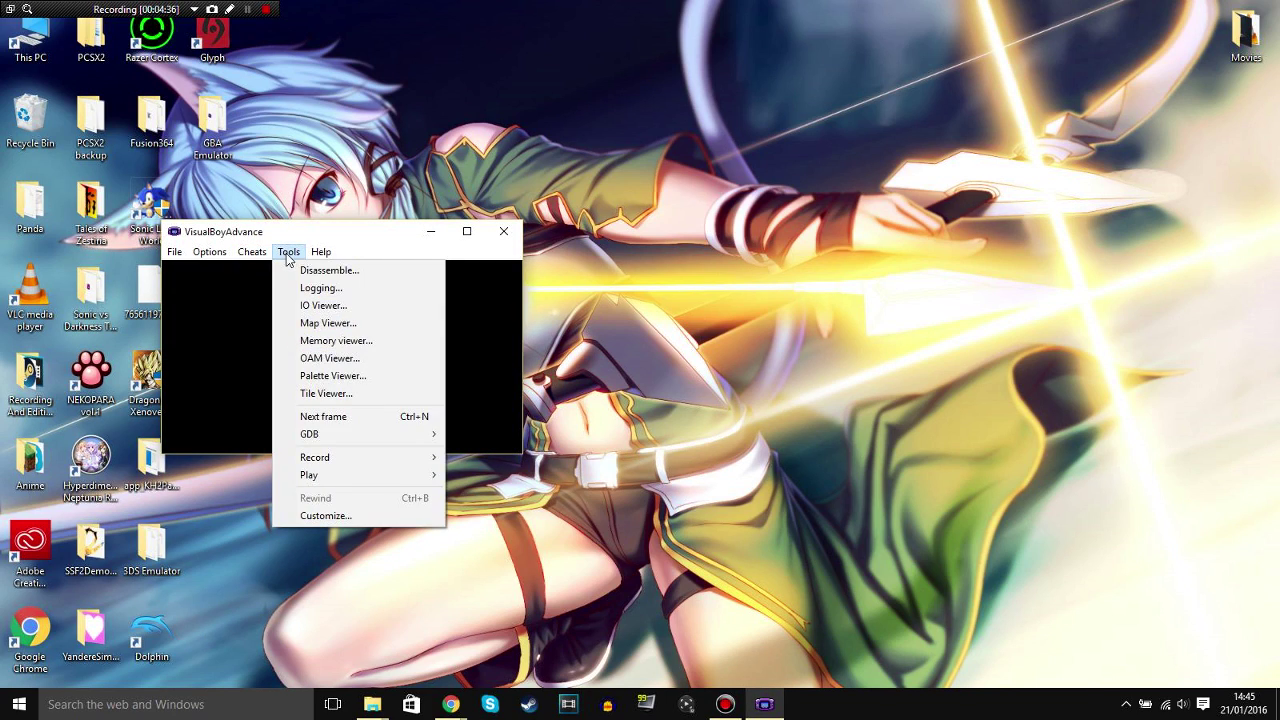
pyautogui.moveTo(183, 256)
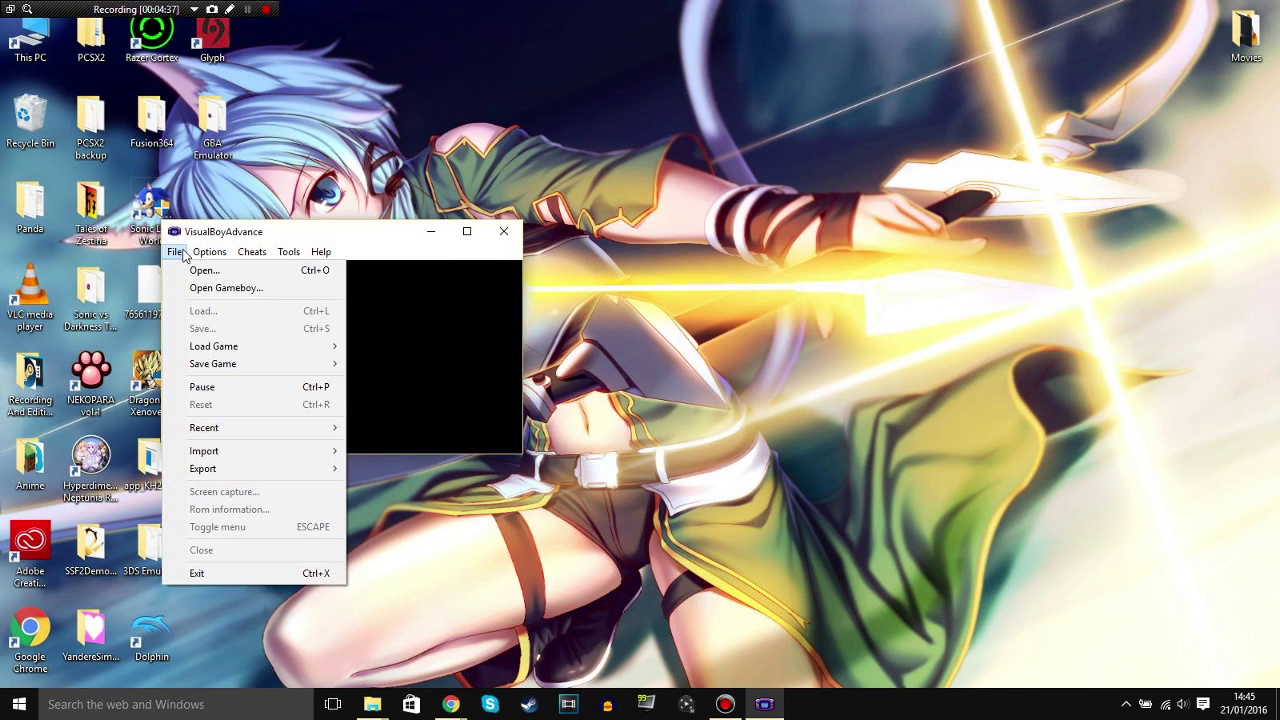
pyautogui.click(194, 271)
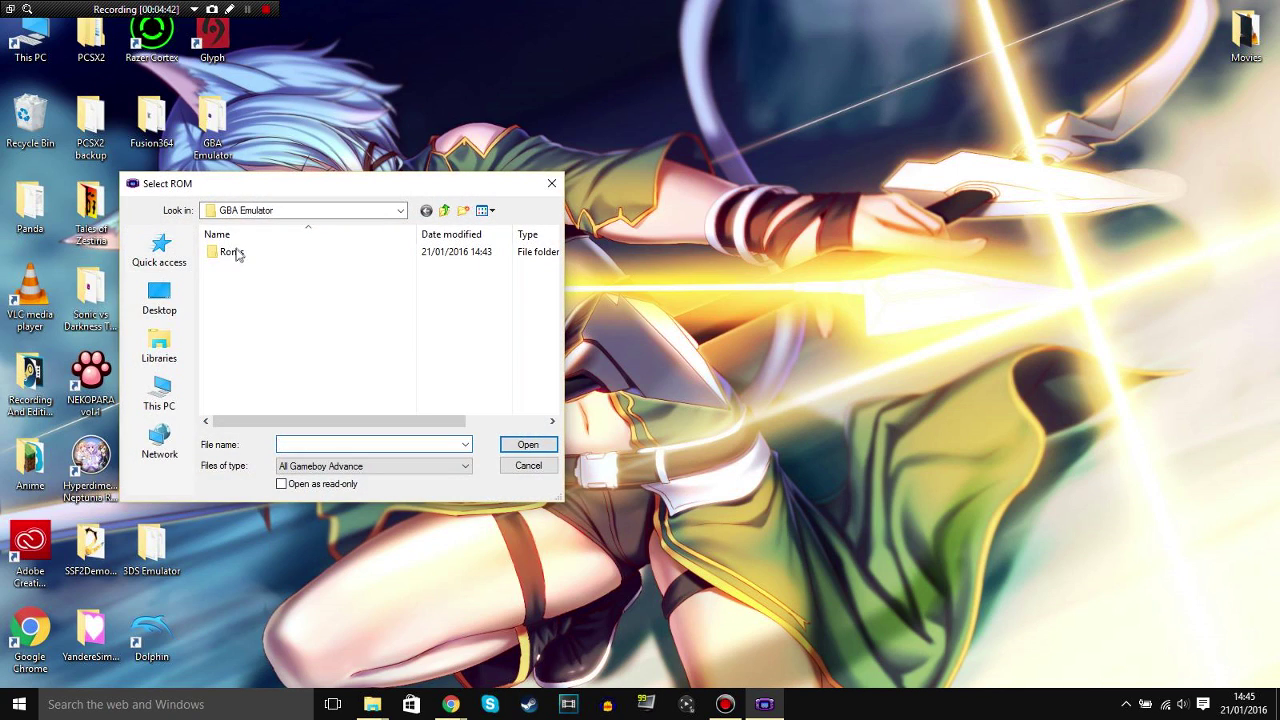
pyautogui.doubleClick(238, 254)
pyautogui.click(281, 256)
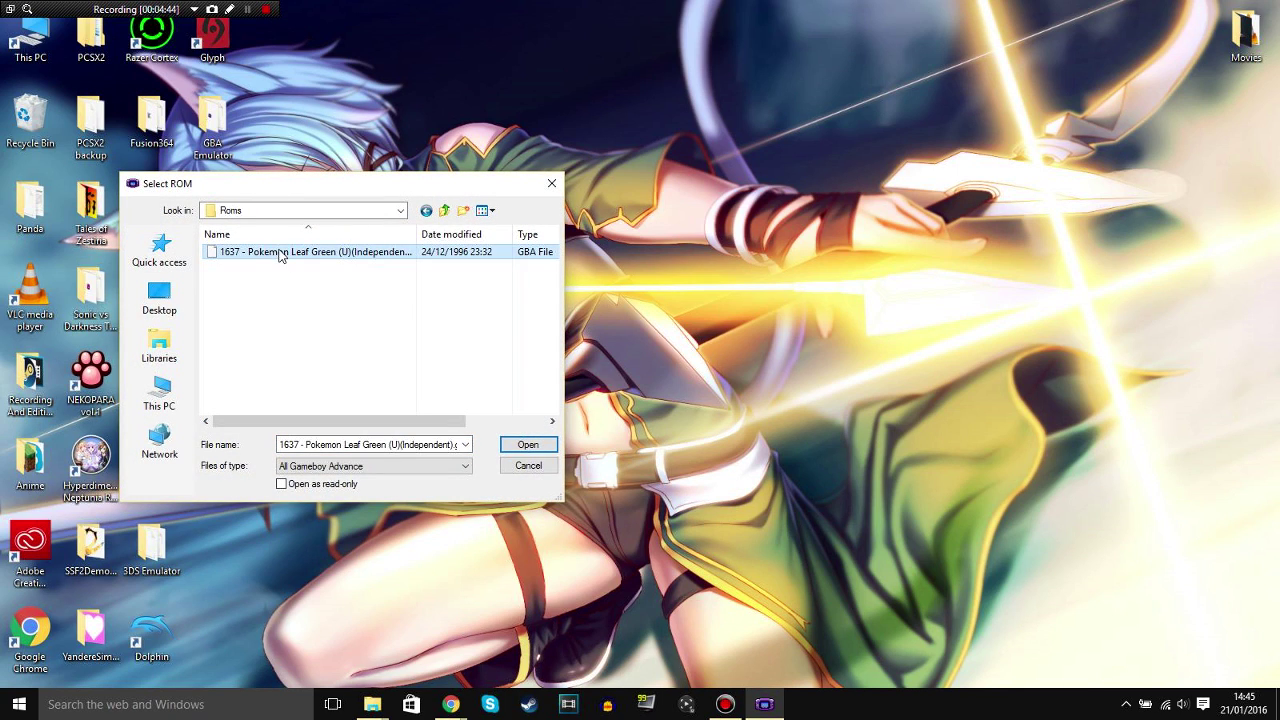
pyautogui.click(526, 446)
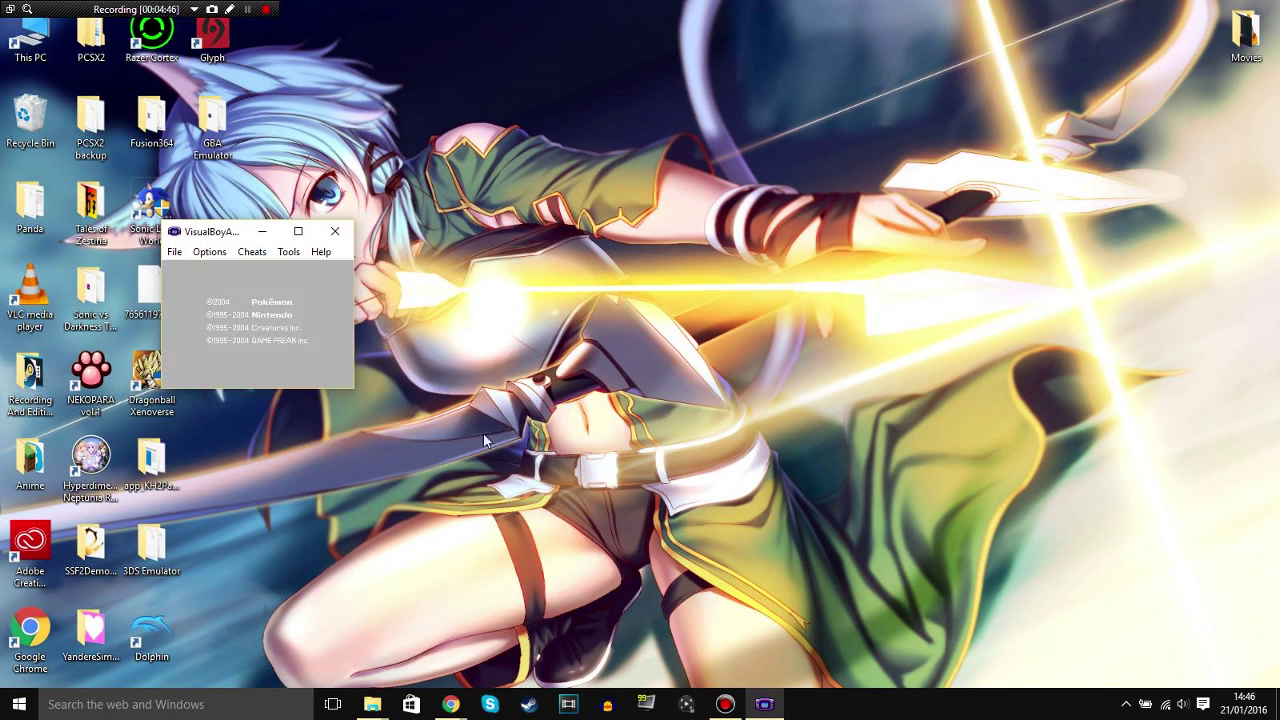
pyautogui.click(298, 231)
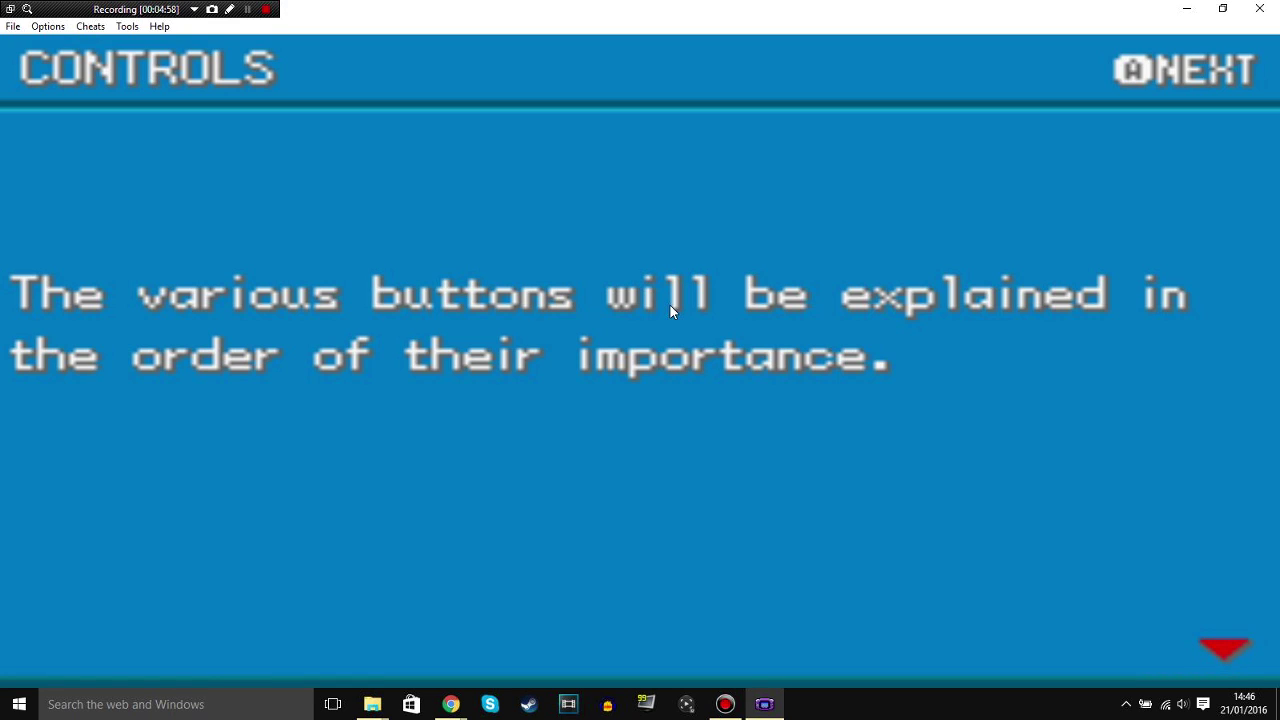
# Advance through the game's controls explanation and Professor Oak's introduction dialogue
pyautogui.press('z')
pyautogui.press('z')
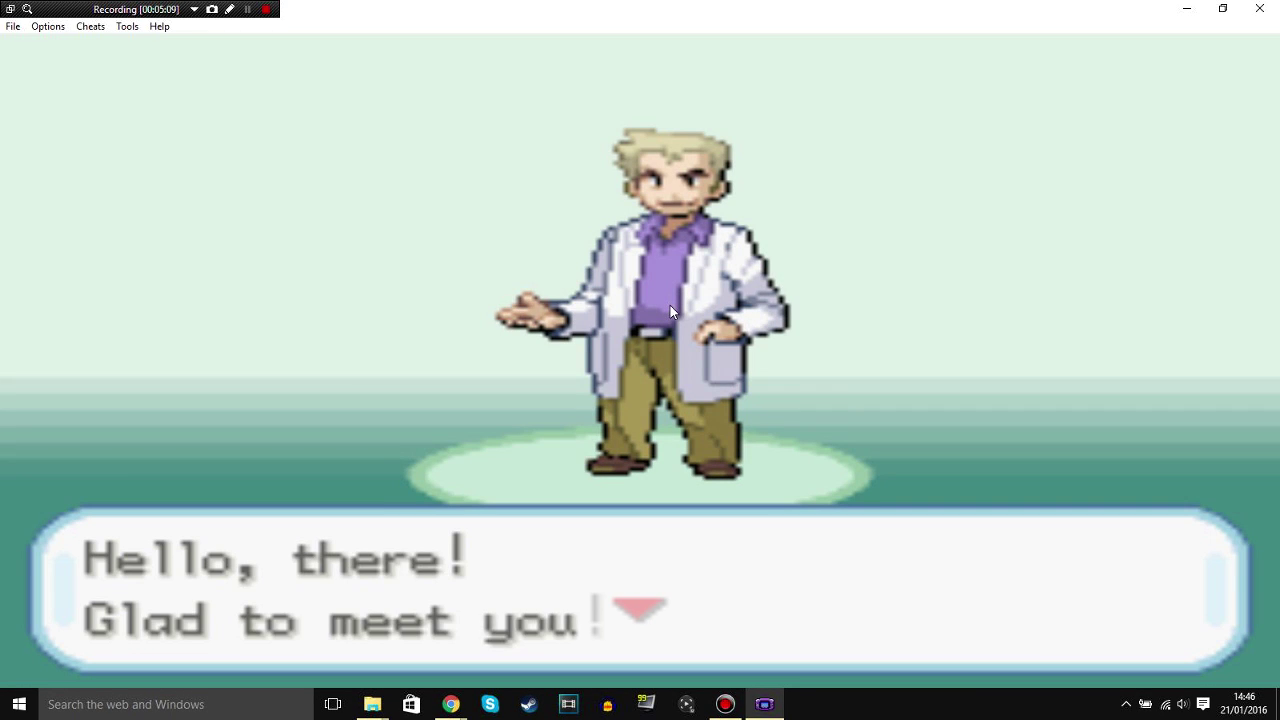
pyautogui.press('z')
pyautogui.press('z')
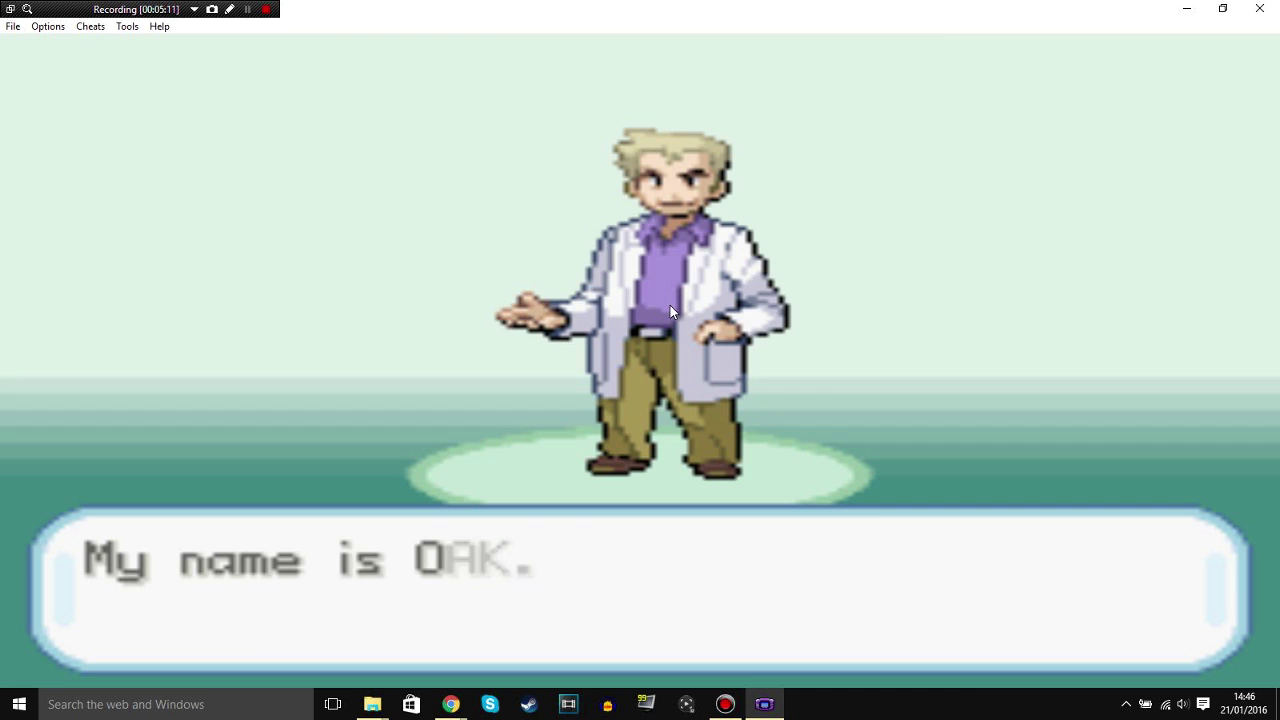
pyautogui.press('z')
pyautogui.press('z')
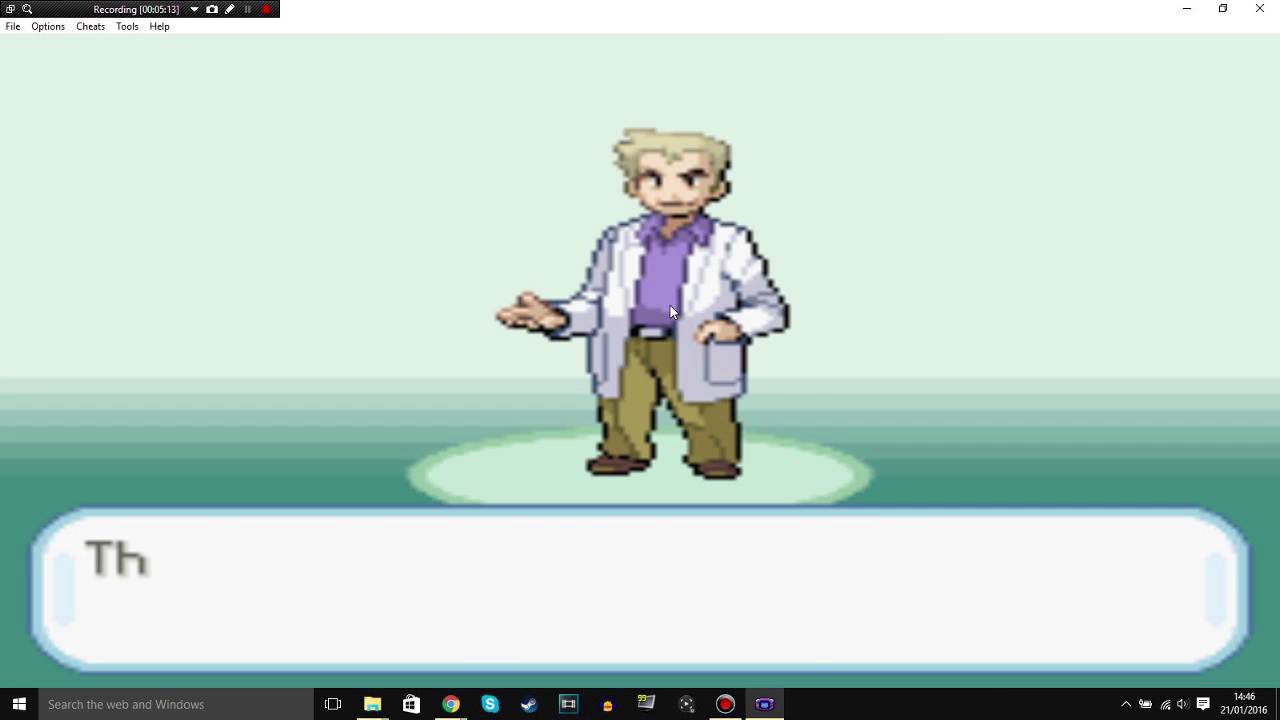
pyautogui.press('z')
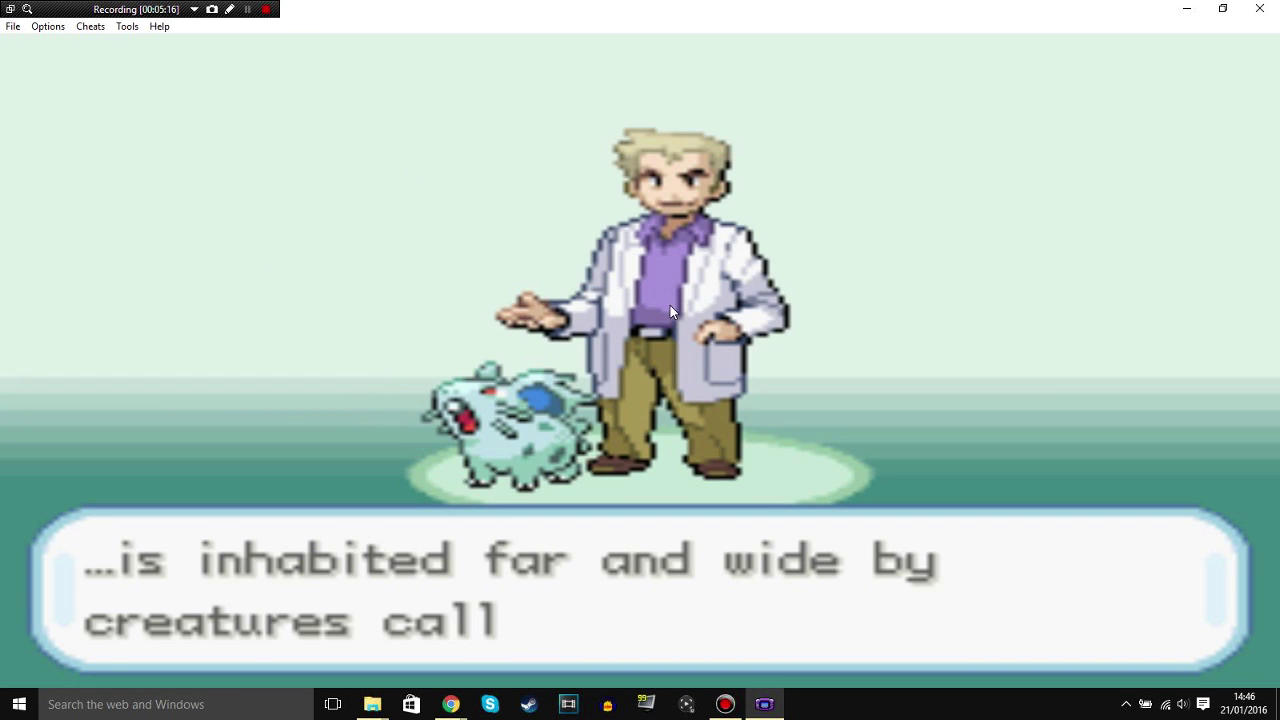
pyautogui.press('z')
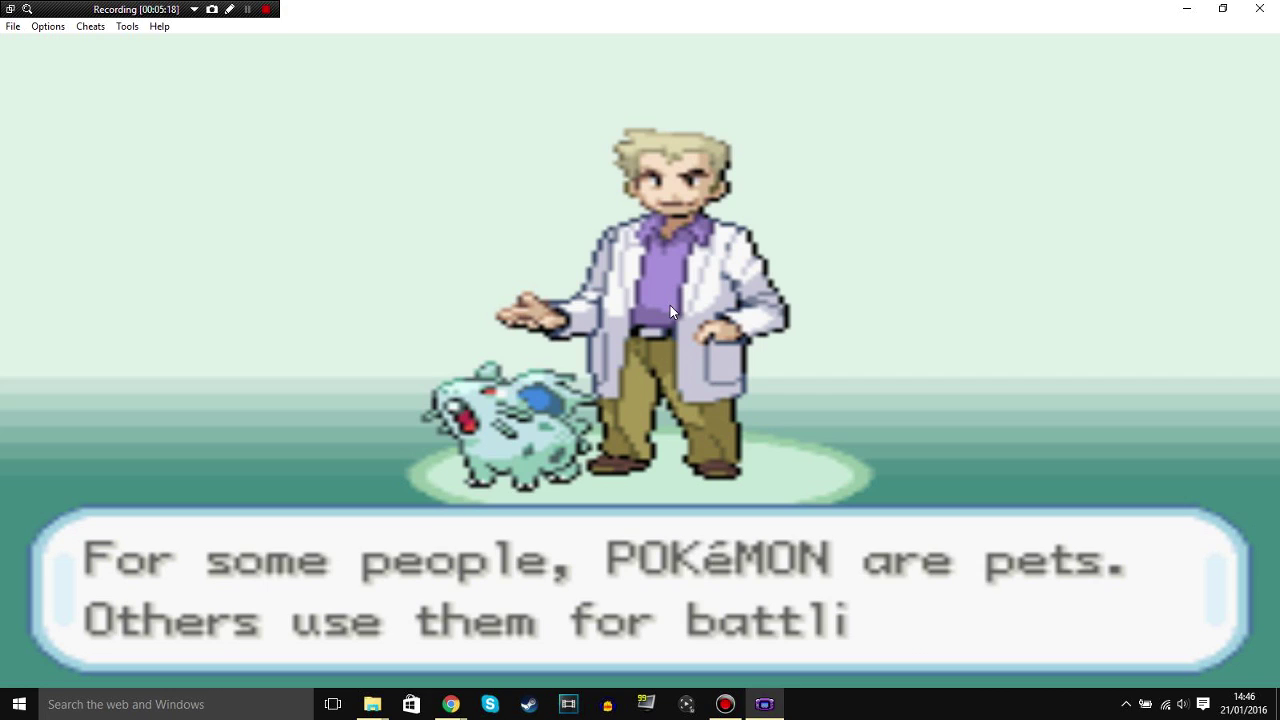
pyautogui.press('z')
pyautogui.press('z')
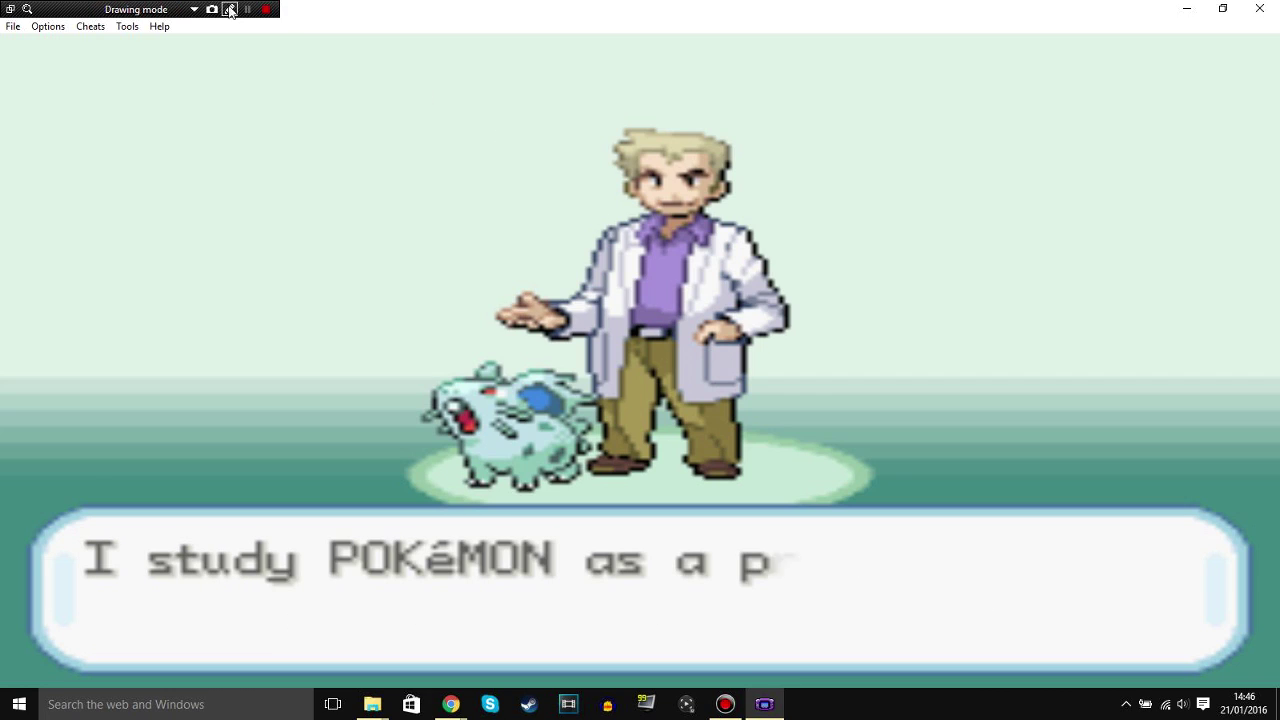
pyautogui.click(248, 10)
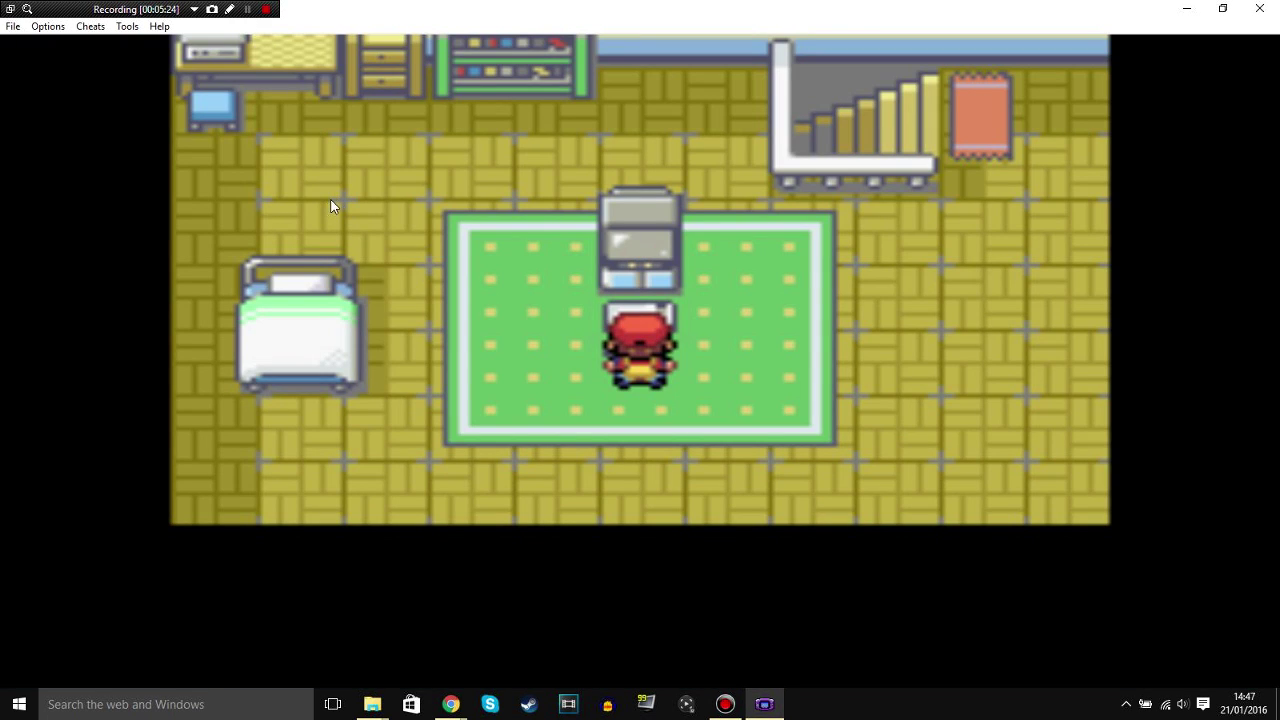
# Walk the character around the bedroom, past the bookshelf and bed, and stop facing the PC in the corner
pyautogui.press('Down')
pyautogui.press('Left')
pyautogui.press('Left')
pyautogui.press('Up')
pyautogui.press('Up')
pyautogui.press('Up')
pyautogui.press('Up')
pyautogui.press('Left')
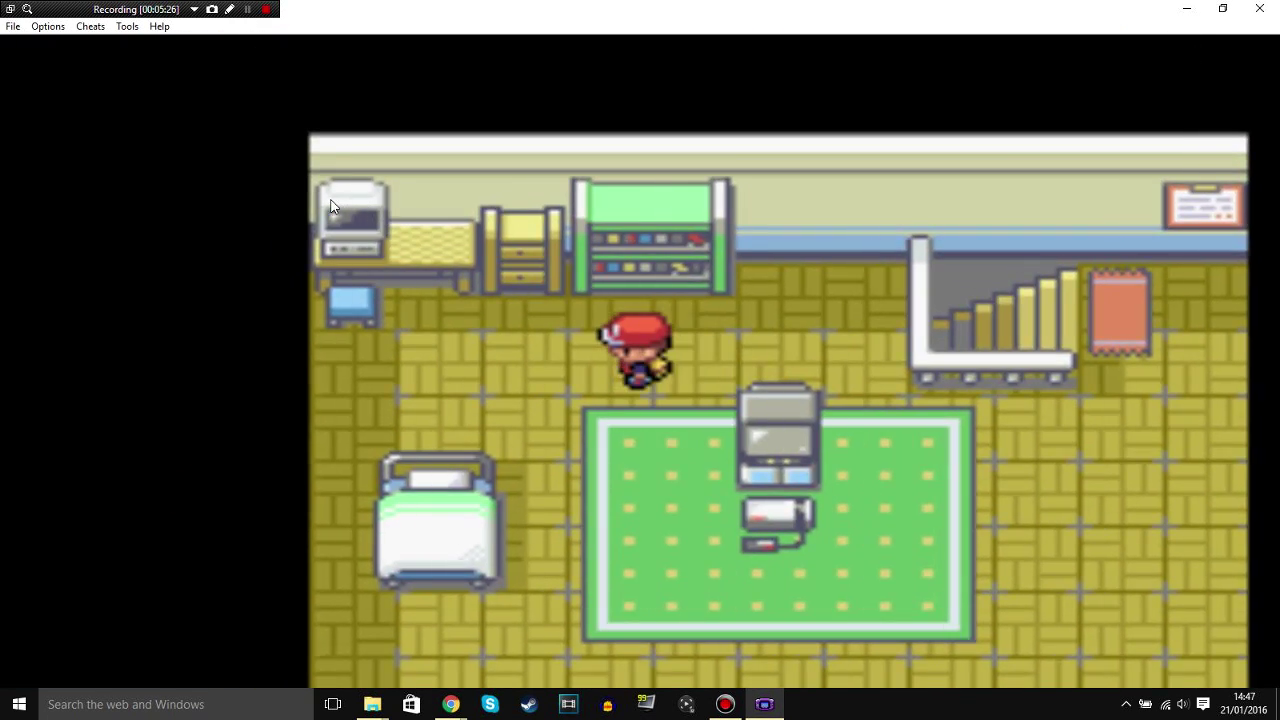
pyautogui.press('Left')
pyautogui.press('Left')
pyautogui.press('Left')
pyautogui.press('Left')
pyautogui.press('Right')
pyautogui.press('Right')
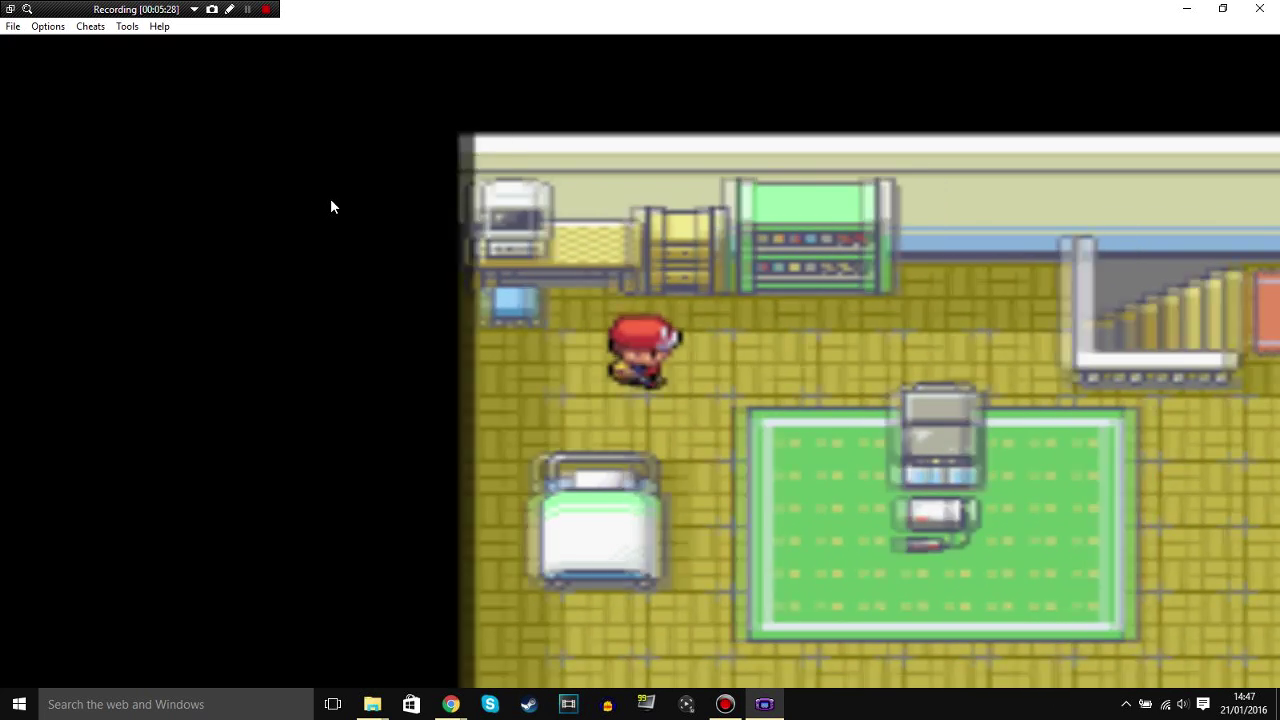
pyautogui.press('Right')
pyautogui.press('Right')
pyautogui.press('Down')
pyautogui.press('Down')
pyautogui.press('Down')
pyautogui.press('Left')
pyautogui.press('Left')
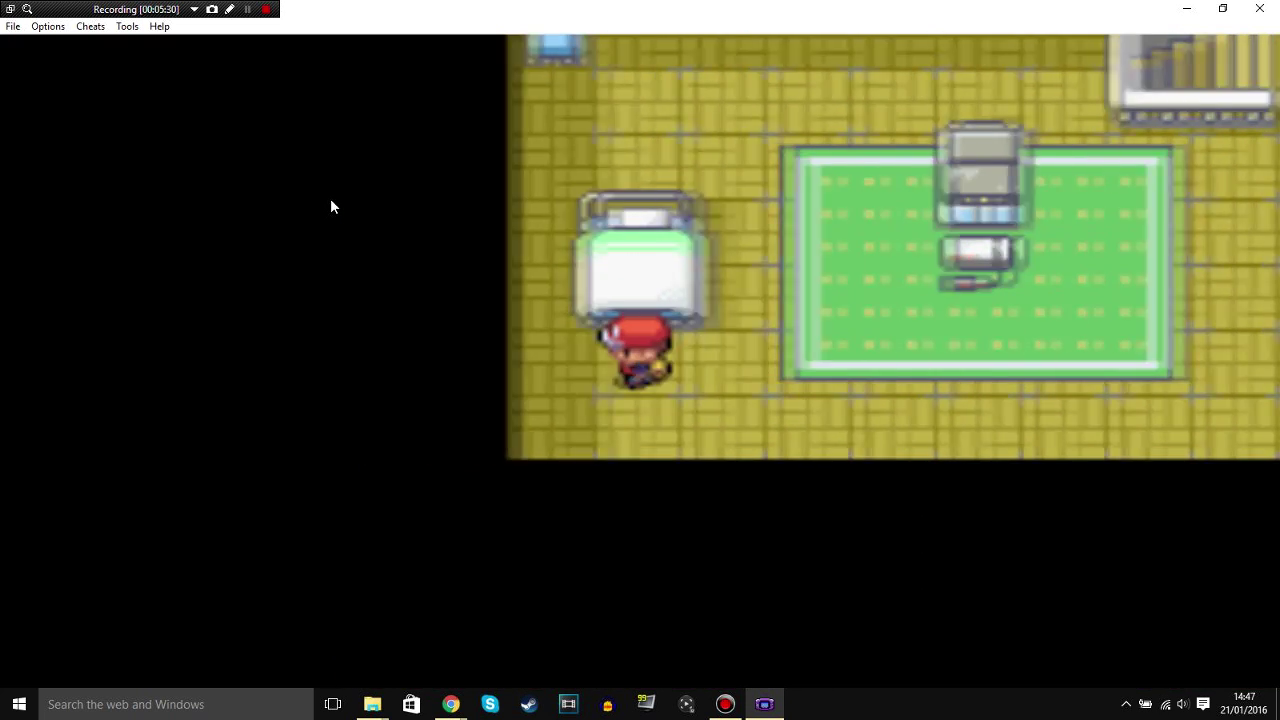
pyautogui.press('Left')
pyautogui.press('Up')
pyautogui.press('Up')
pyautogui.press('Right')
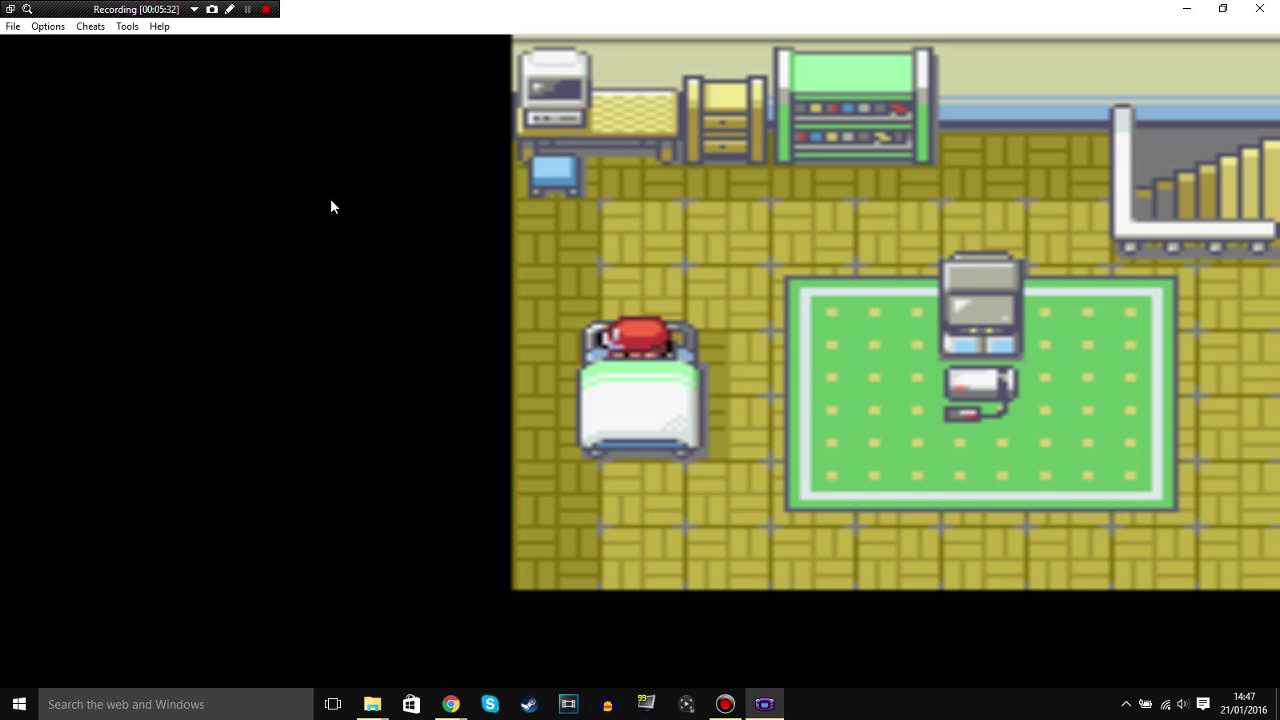
pyautogui.press('Left')
pyautogui.press('Up')
pyautogui.press('Up')
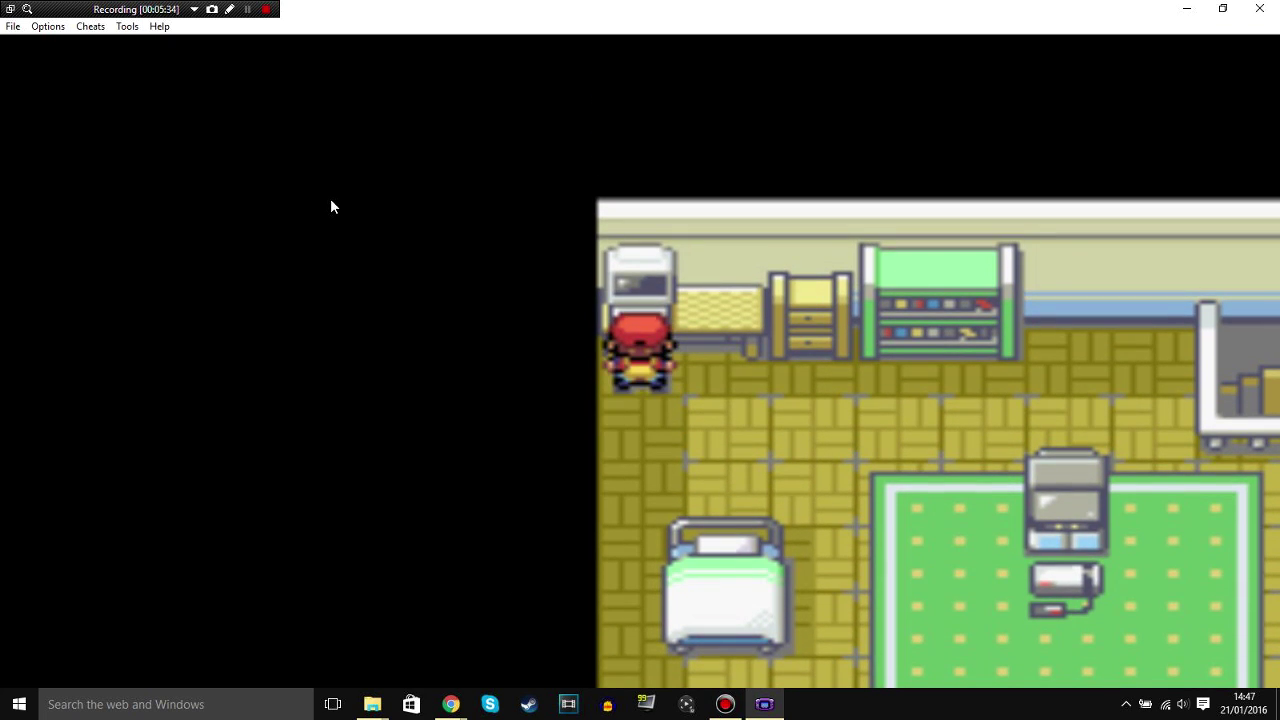
# Switch on the bedroom PC and withdraw 1 Potion from item storage, returning to the item storage options
pyautogui.press('z')
pyautogui.press('z')
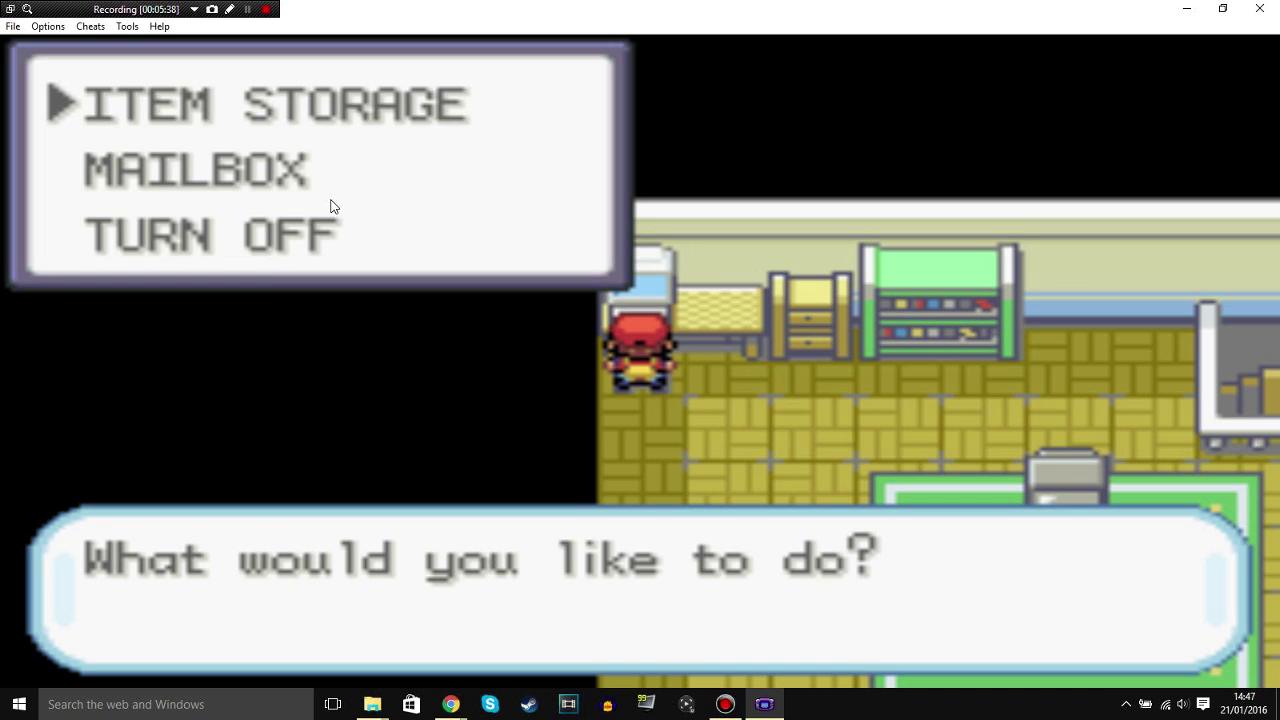
pyautogui.press('z')
pyautogui.press('z')
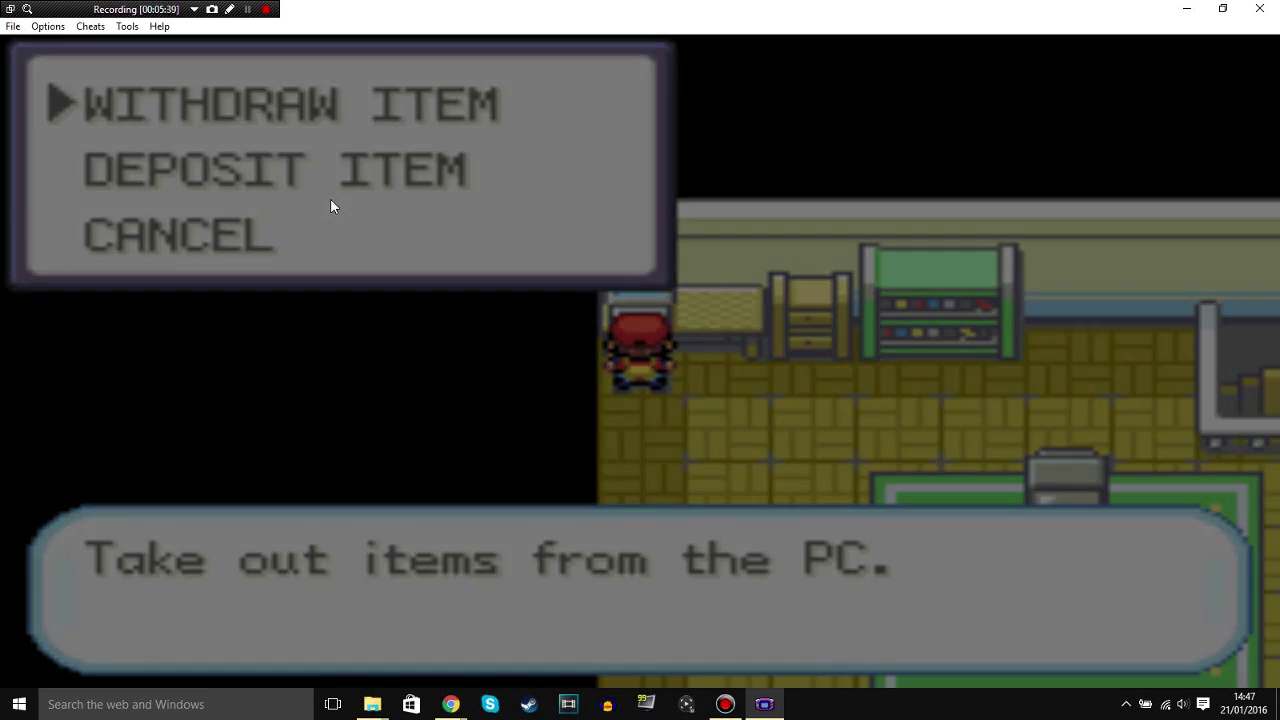
pyautogui.press('z')
pyautogui.press('z')
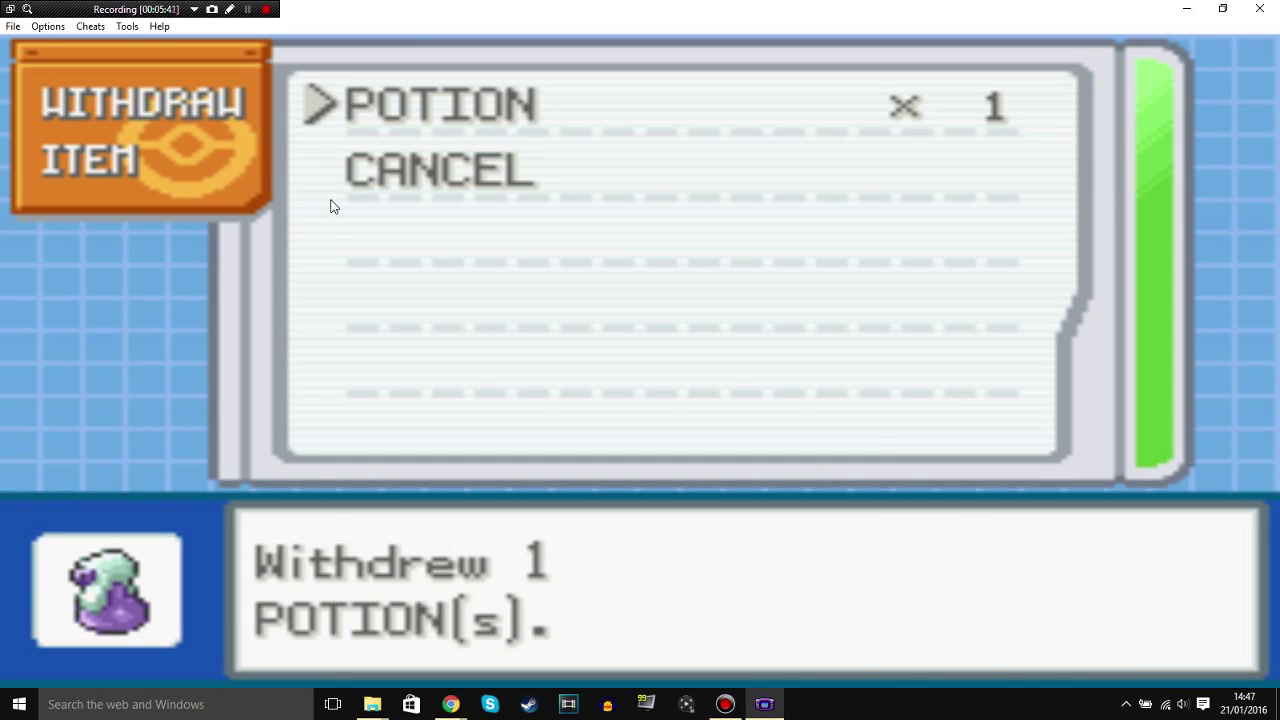
pyautogui.press('z')
pyautogui.press('z')
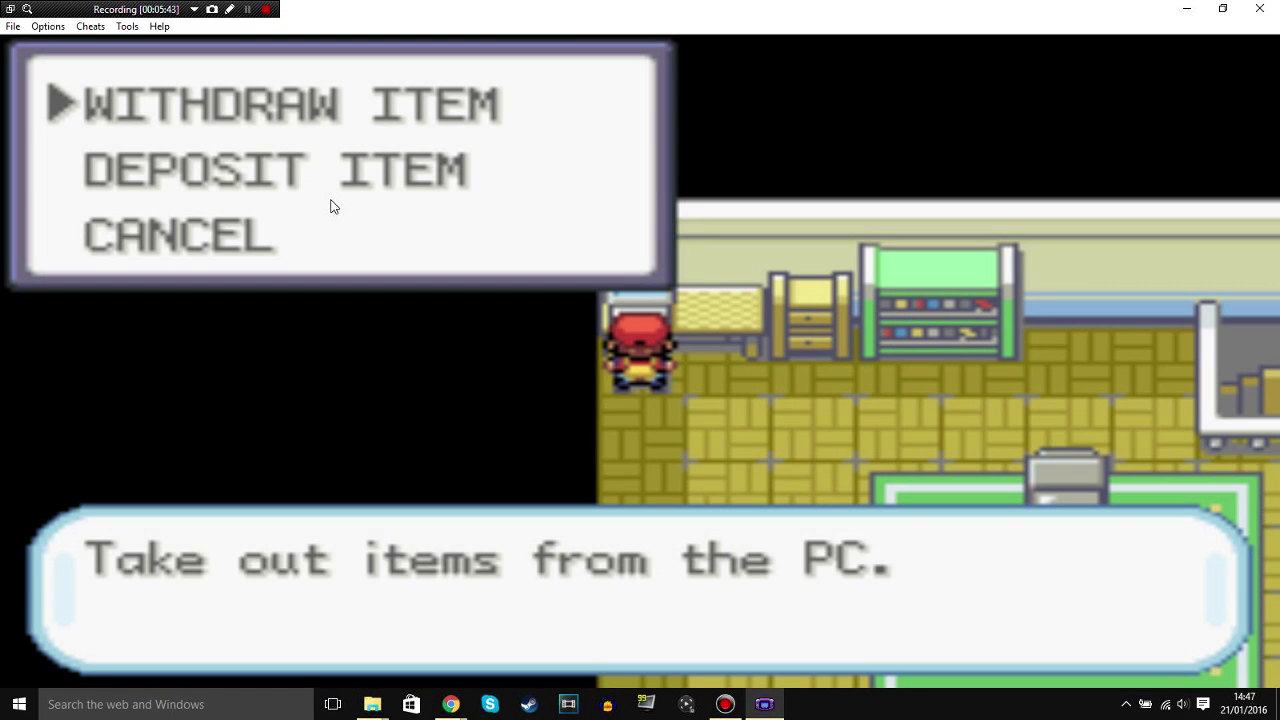
# Back out of the bedroom PC's menus and close the emulator
pyautogui.press('Down')
pyautogui.press('Down')
pyautogui.press('z')
pyautogui.press('Down')
pyautogui.press('Down')
pyautogui.press('z')
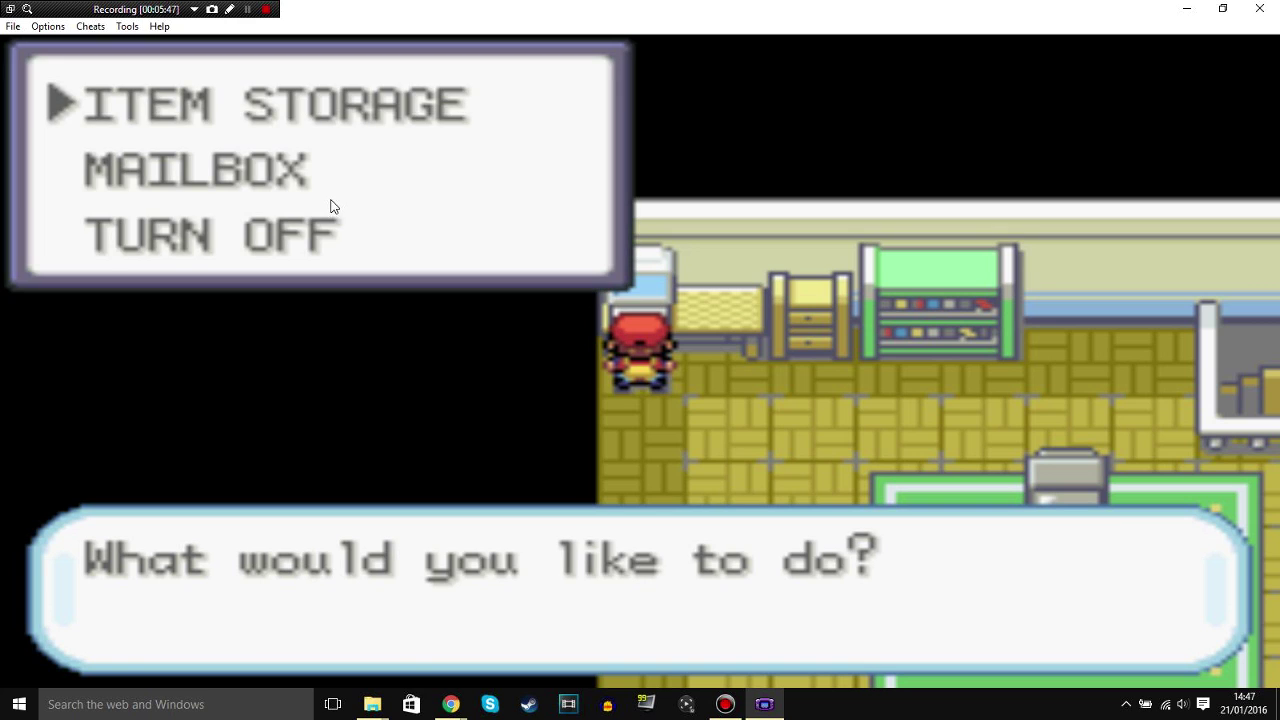
pyautogui.press('z')
pyautogui.press('x')
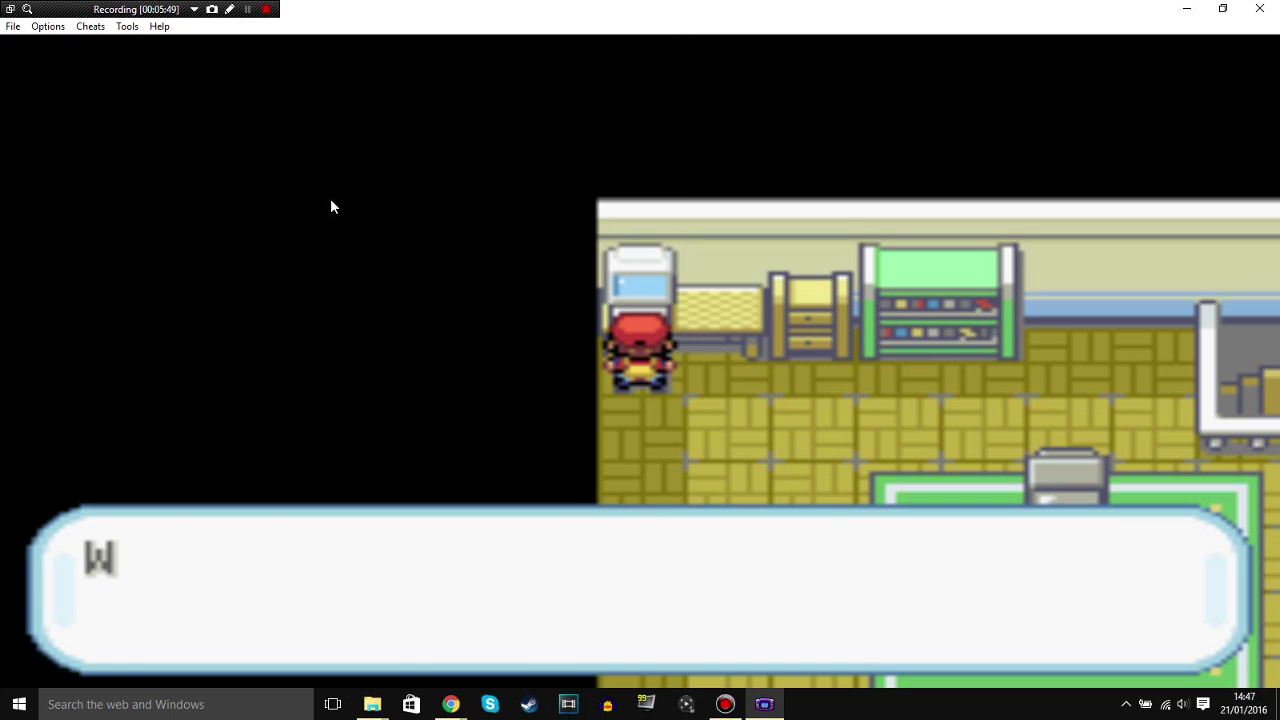
pyautogui.press('Down')
pyautogui.press('x')
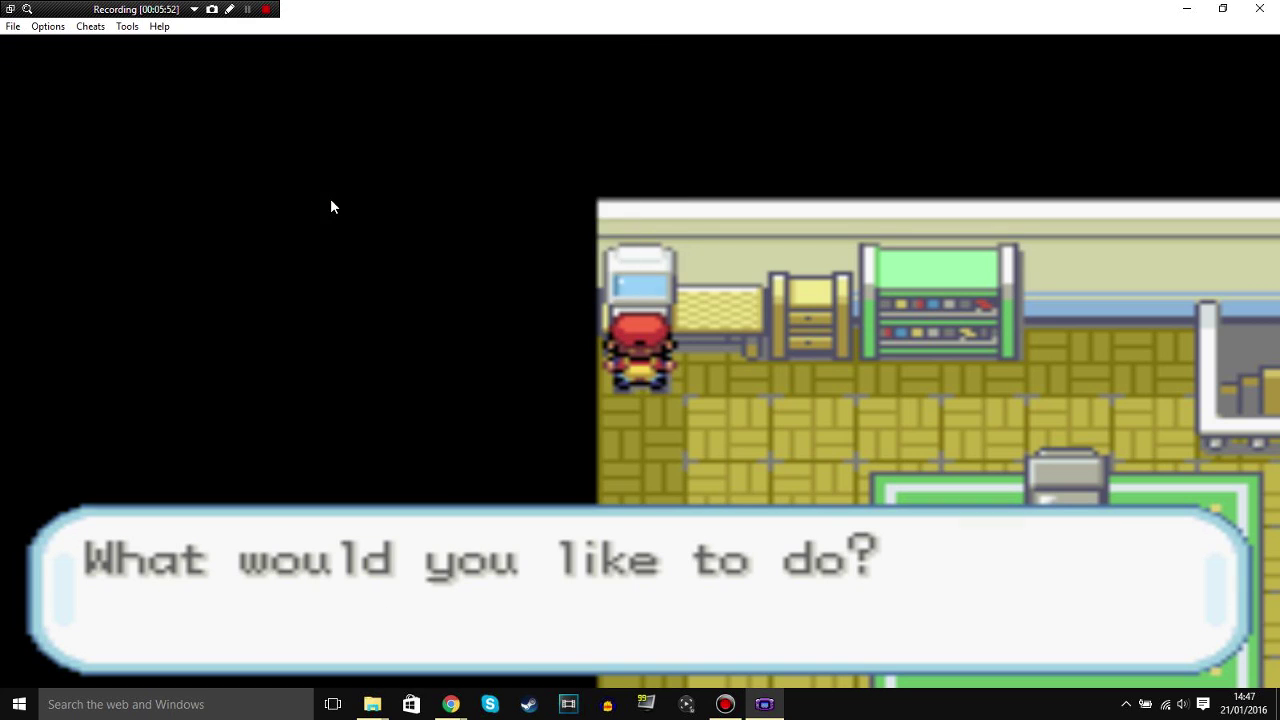
pyautogui.click(1260, 8)
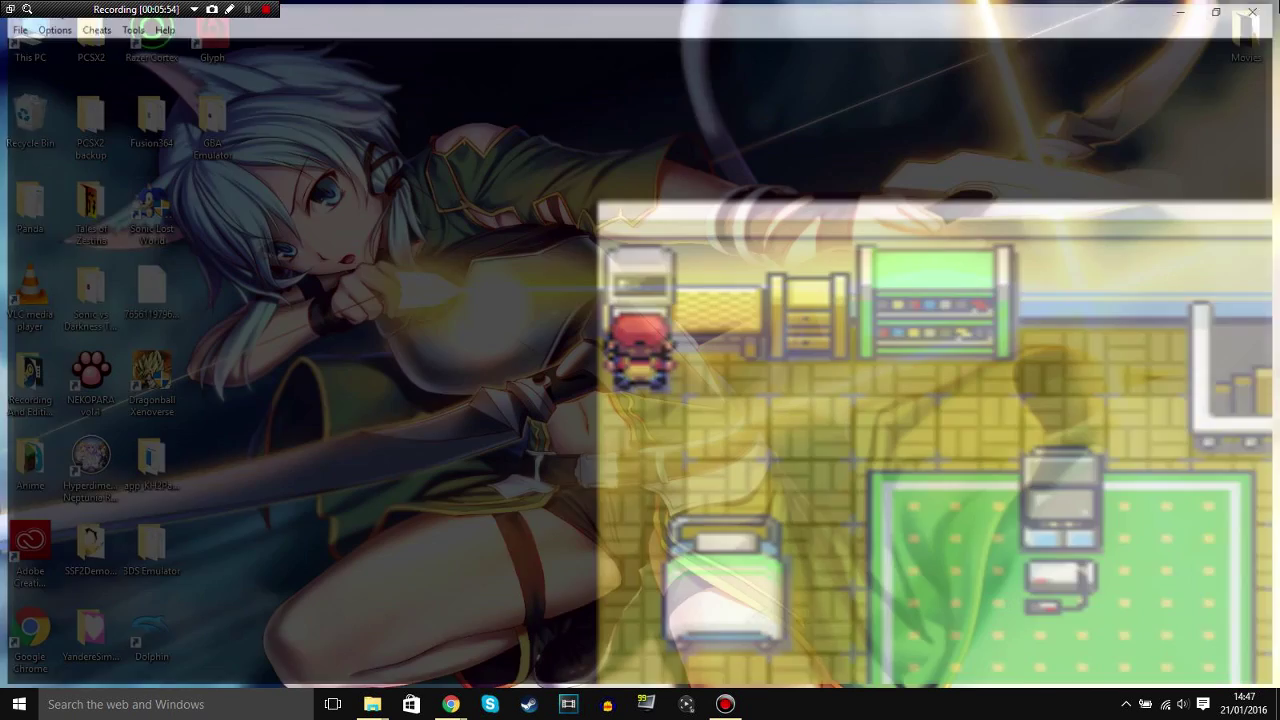